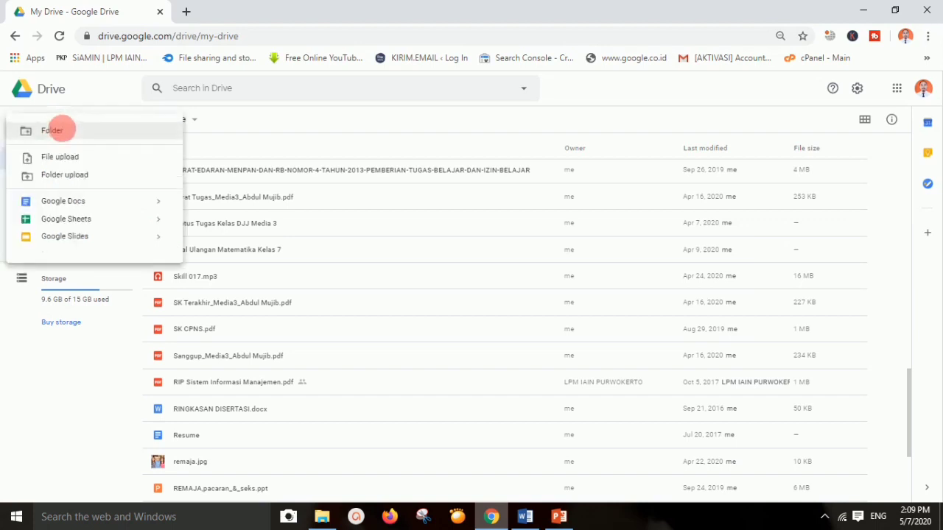
# Create a 'PPDB WA AUTO REPLY' folder in My Drive and turn on link sharing for it
pyautogui.click(69, 131)
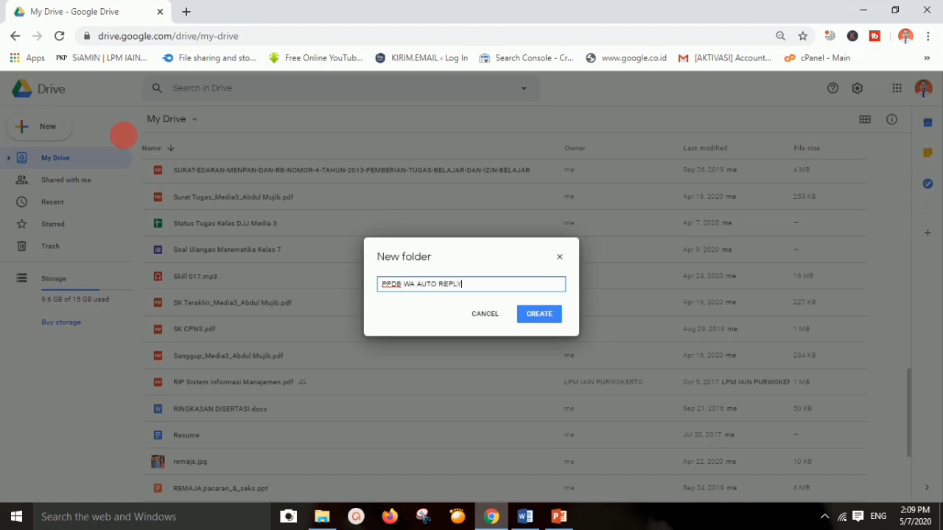
pyautogui.click(526, 322)
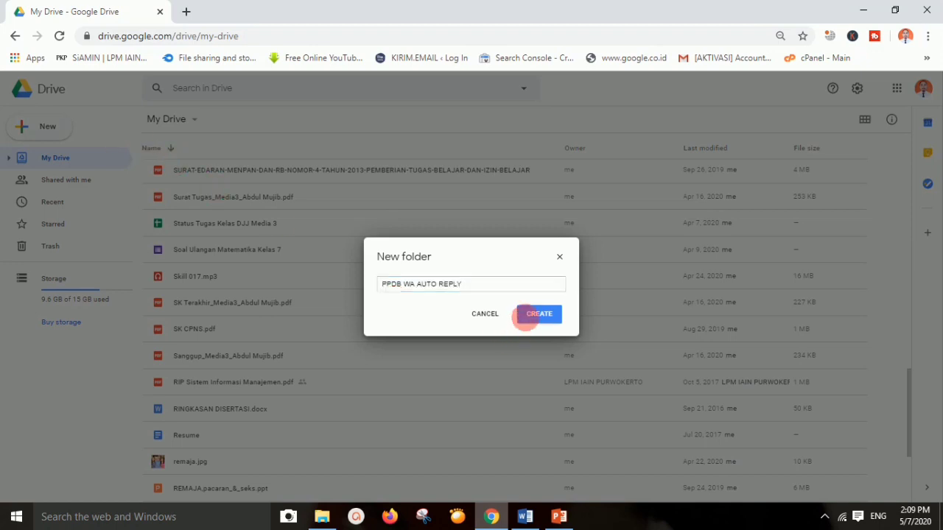
pyautogui.rightClick(246, 388)
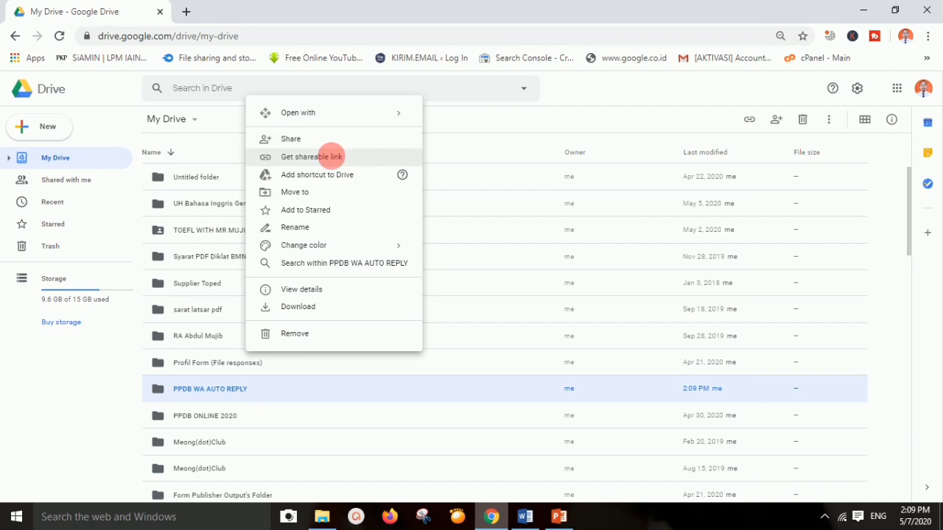
pyautogui.click(331, 156)
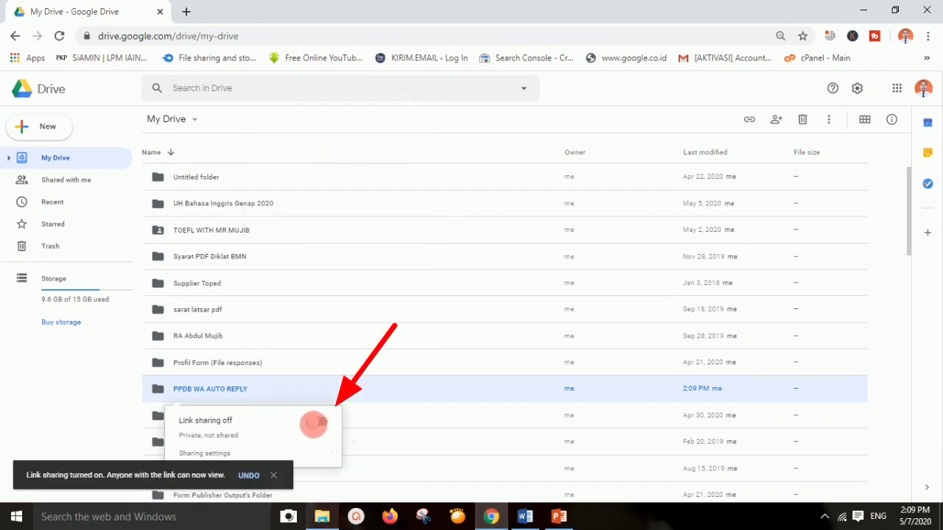
pyautogui.click(322, 422)
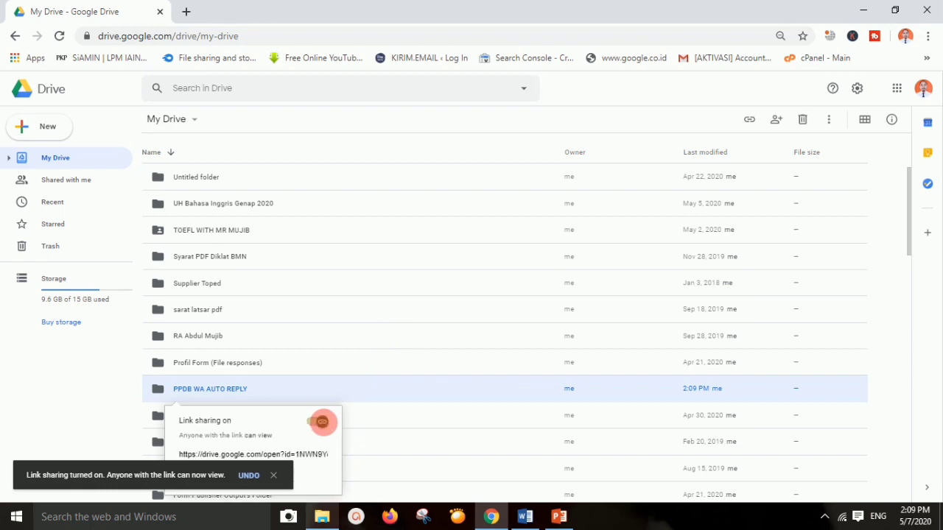
pyautogui.click(91, 415)
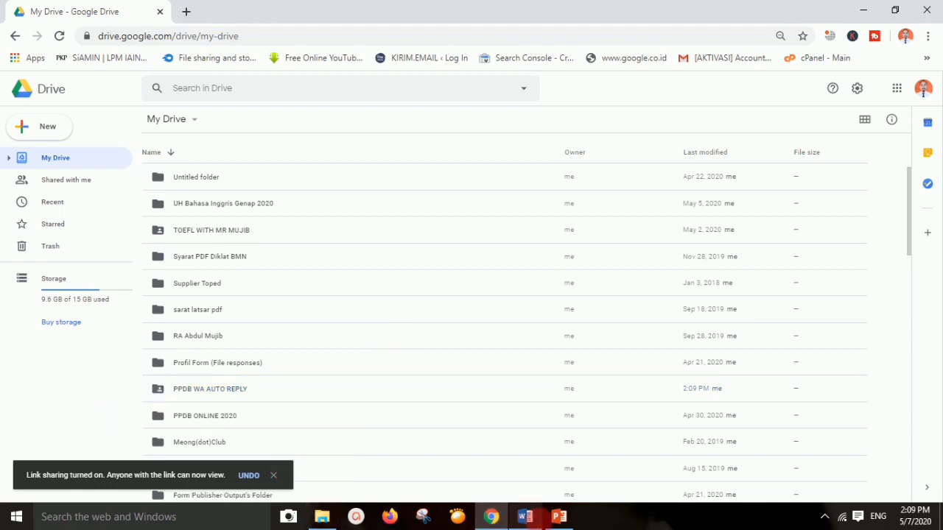
pyautogui.click(559, 517)
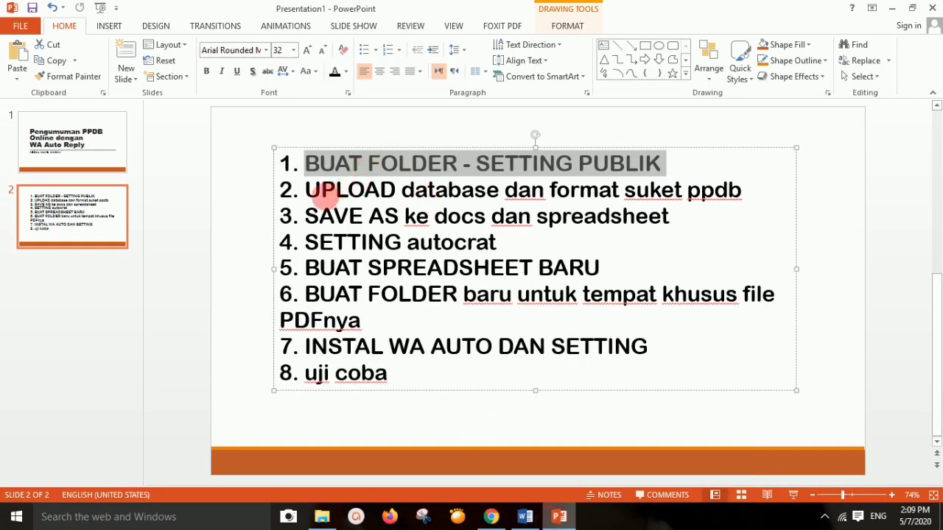
# Highlight step 2, 'UPLOAD database dan format suket ppdb', on the PowerPoint steps slide
pyautogui.moveTo(305, 190); pyautogui.dragTo(731, 194)
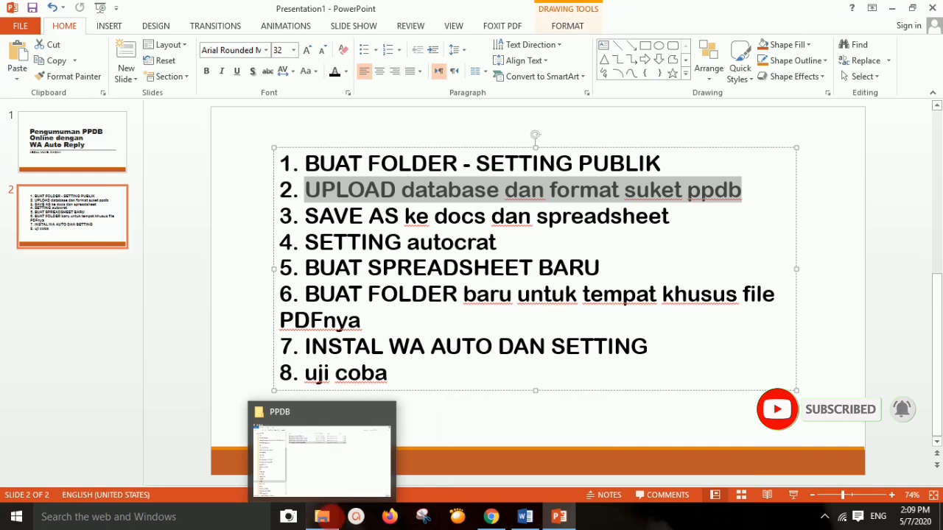
pyautogui.click(326, 515)
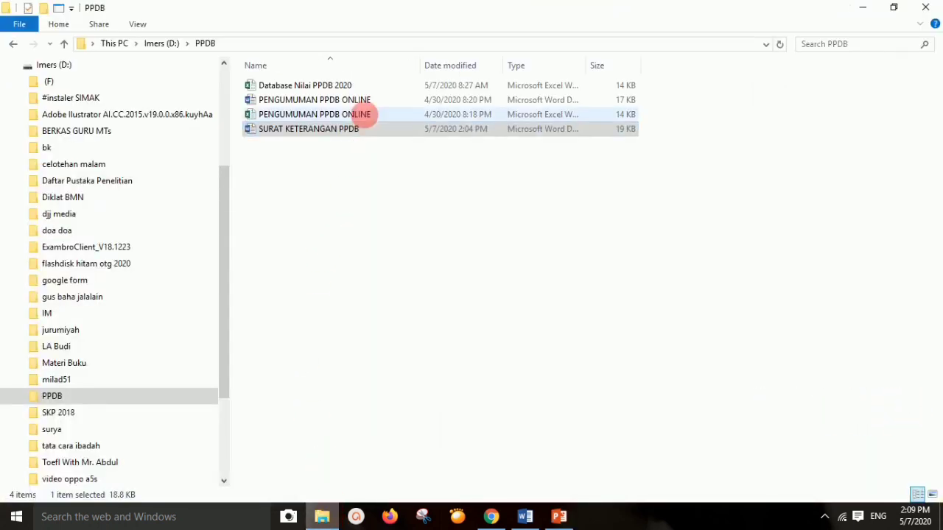
# Drag Database Nilai PPDB 2020 and SURAT KETERANGAN PPDB from the PPDB folder into Google Drive
pyautogui.keyDown('ctrl'); pyautogui.click(343, 85); pyautogui.keyUp('ctrl')
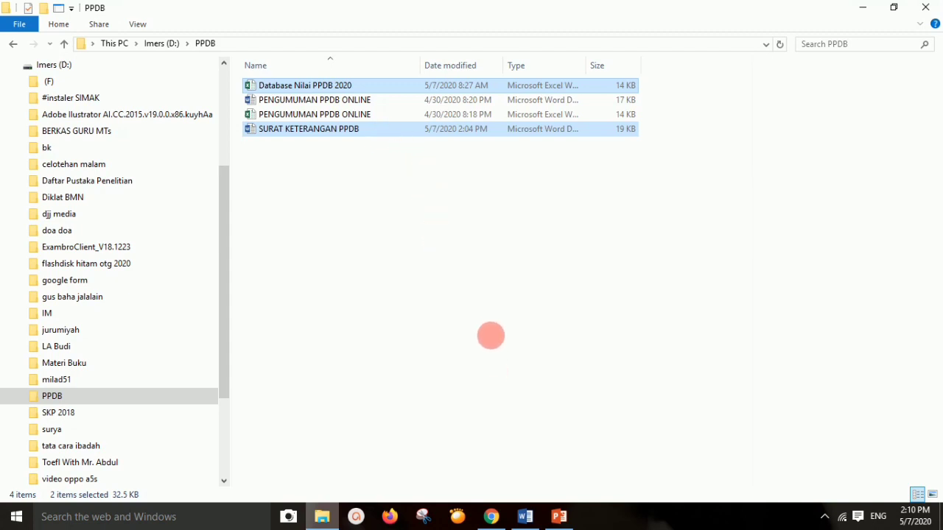
pyautogui.moveTo(381, 130); pyautogui.dragTo(467, 438)
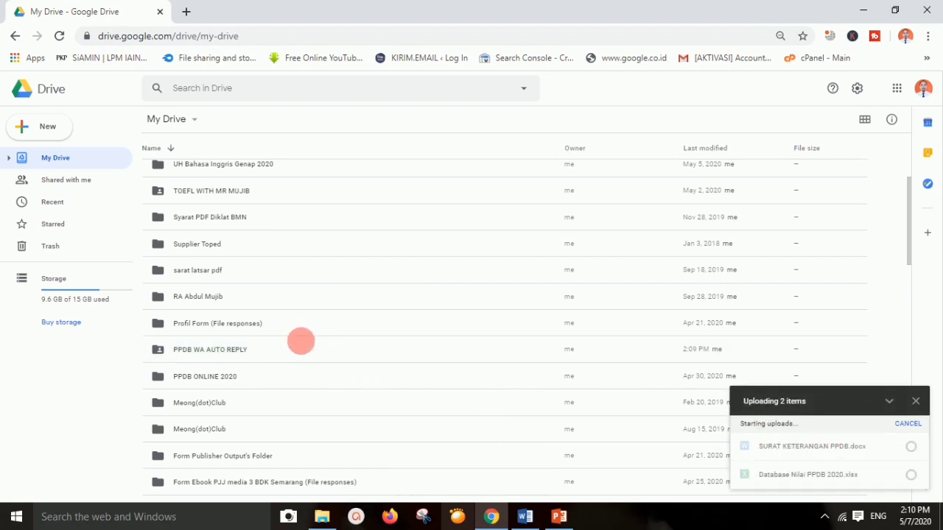
# Open the PPDB WA AUTO REPLY folder and drop both PPDB files into it
pyautogui.doubleClick(301, 341)
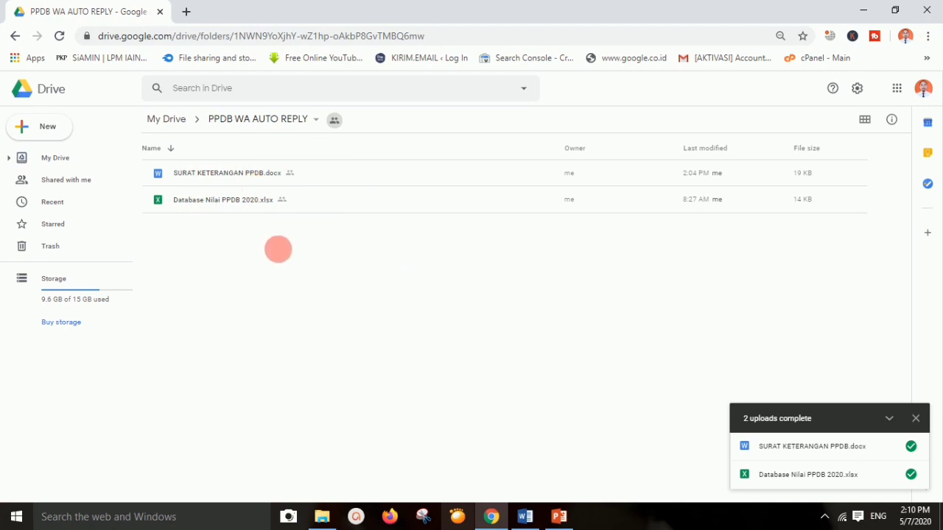
pyautogui.click(47, 125)
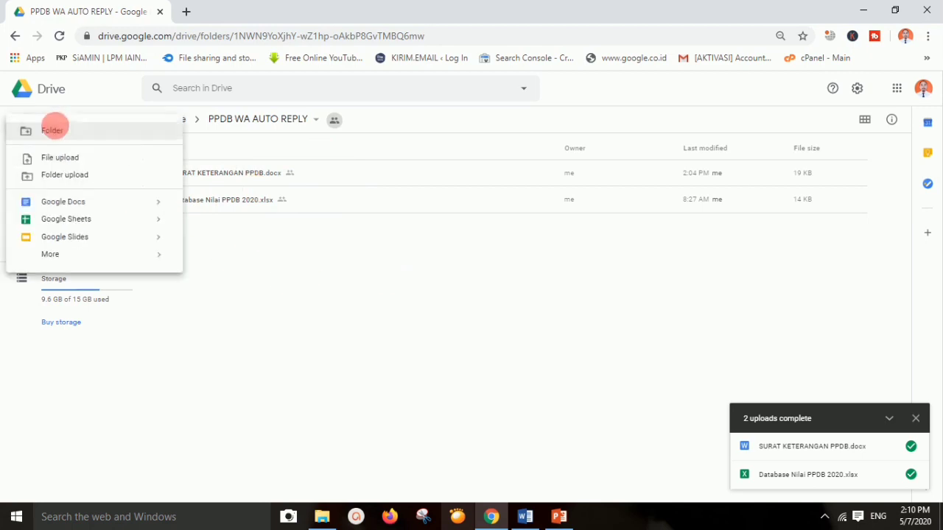
pyautogui.click(270, 259)
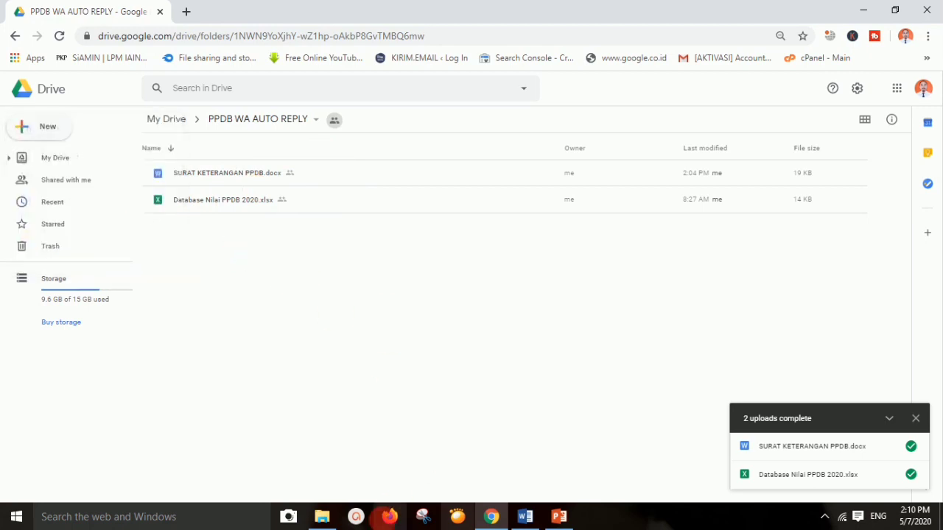
pyautogui.click(322, 516)
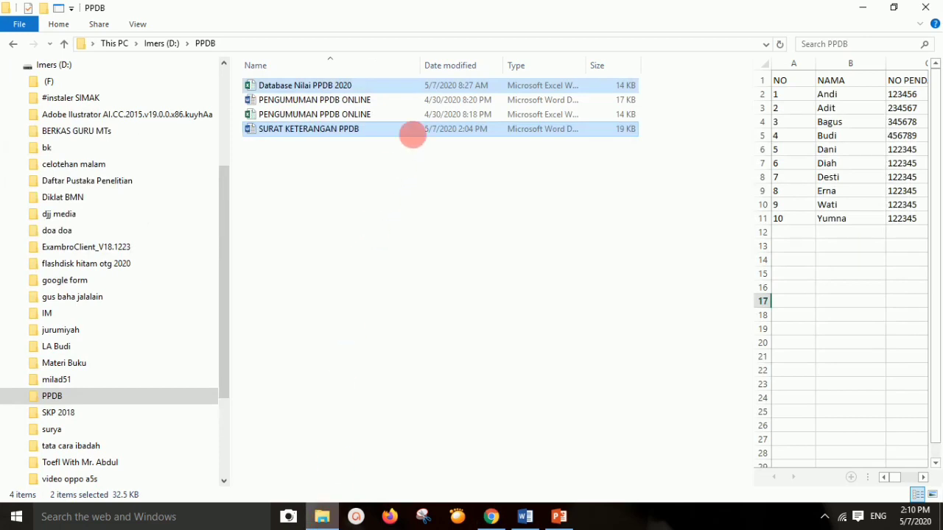
pyautogui.moveTo(413, 134); pyautogui.dragTo(505, 328)
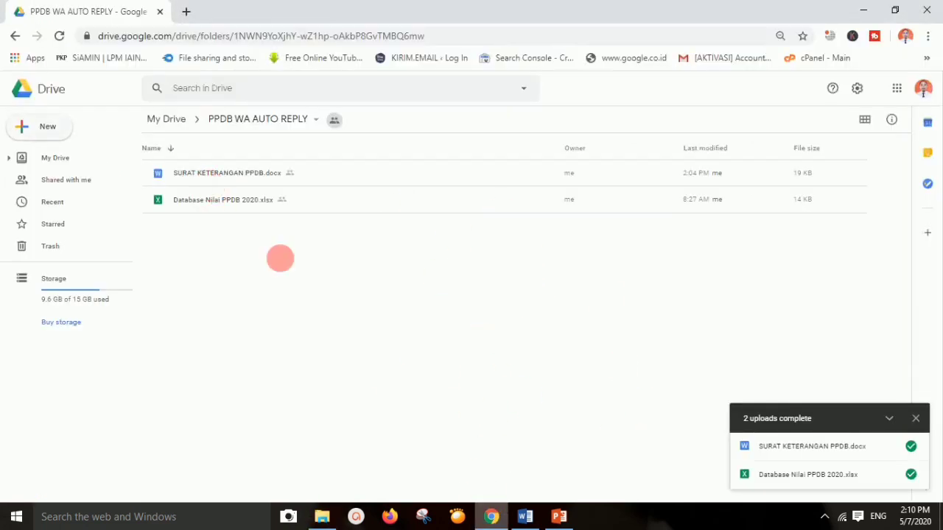
pyautogui.click(561, 516)
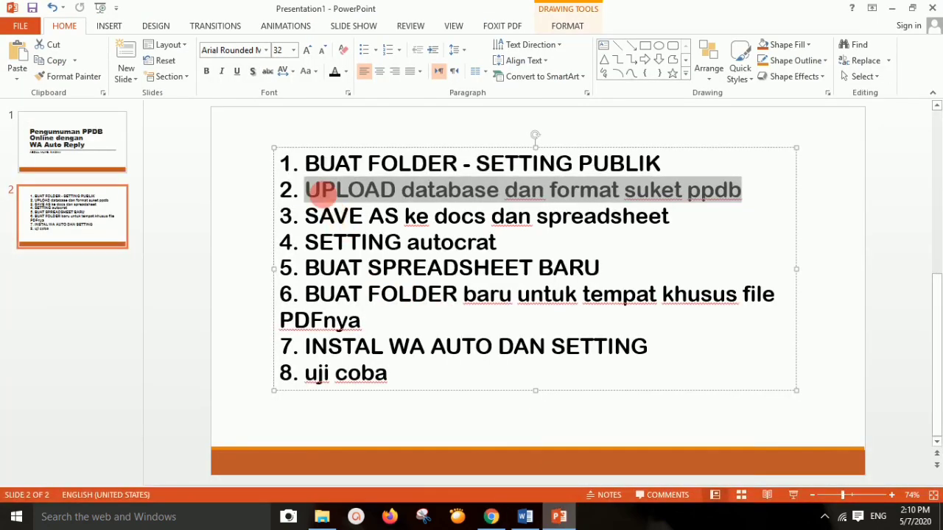
# Open SURAT KETERANGAN PPDB.docx with Google Docs
pyautogui.click(490, 517)
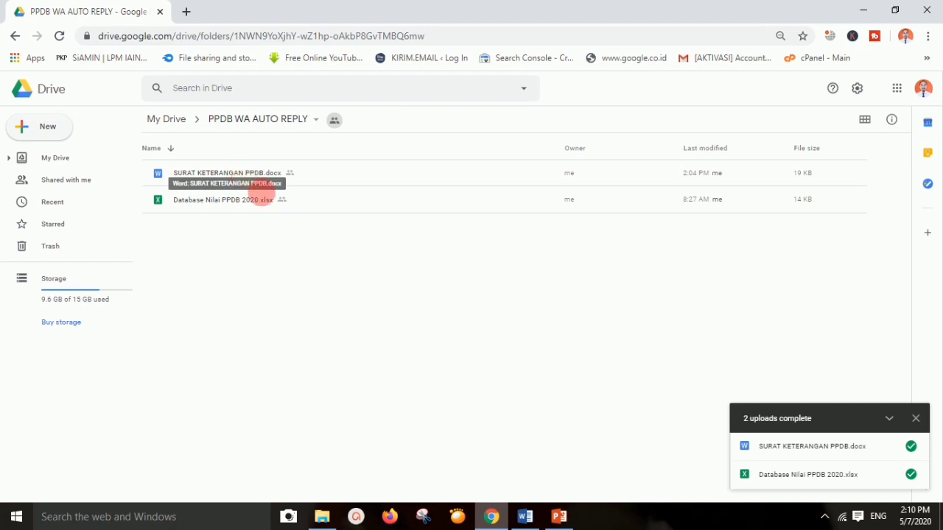
pyautogui.rightClick(240, 174)
pyautogui.moveTo(393, 210)
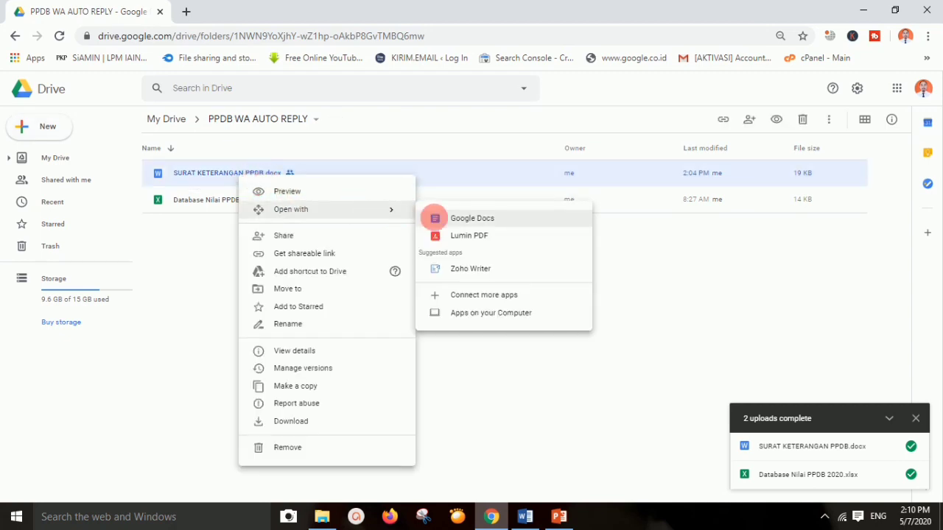
pyautogui.click(433, 215)
# Open Database Nilai PPDB 2020.xlsx with Google Sheets
pyautogui.click(127, 11)
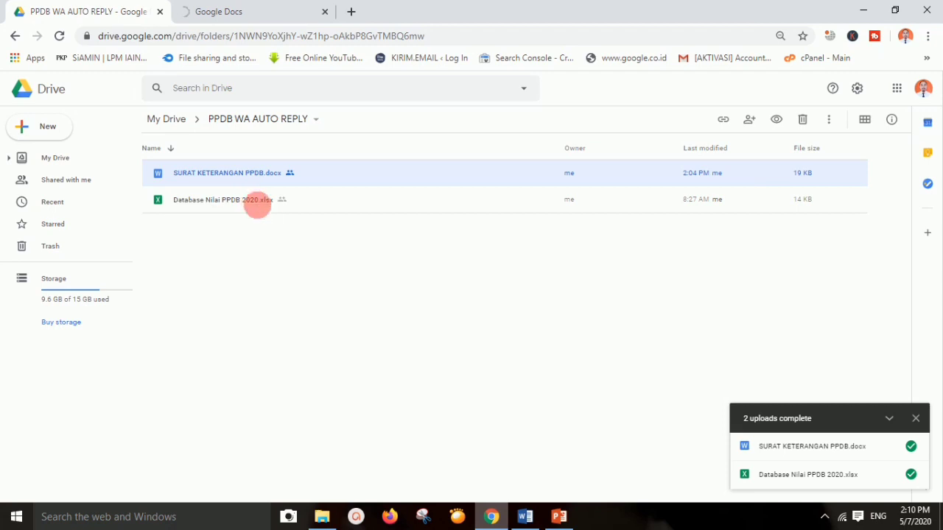
pyautogui.rightClick(256, 204)
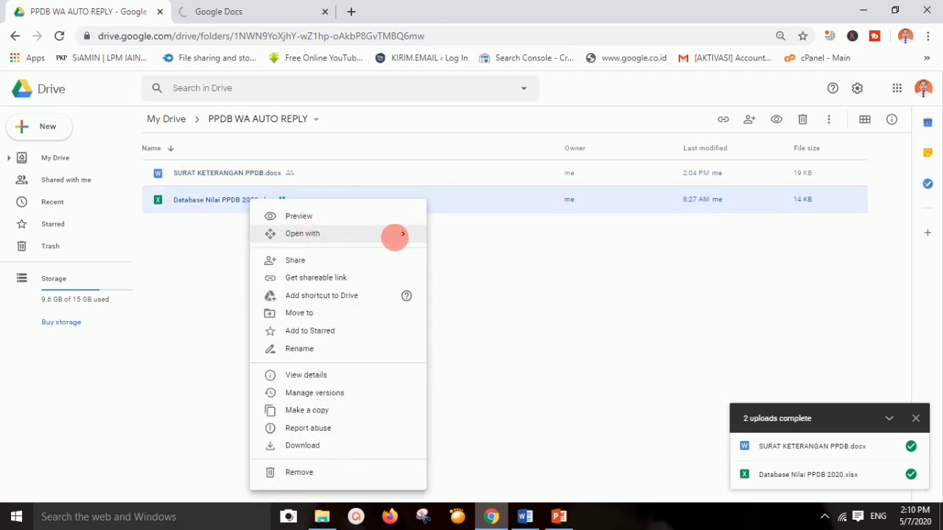
pyautogui.moveTo(396, 233)
pyautogui.click(468, 243)
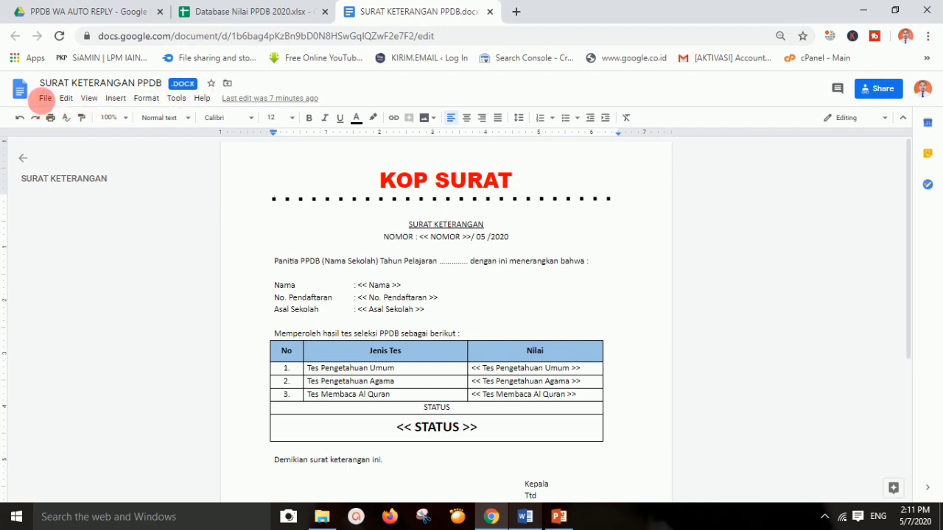
# Save SURAT KETERANGAN PPDB as a Google Docs file and close the .docx tab
pyautogui.click(45, 99)
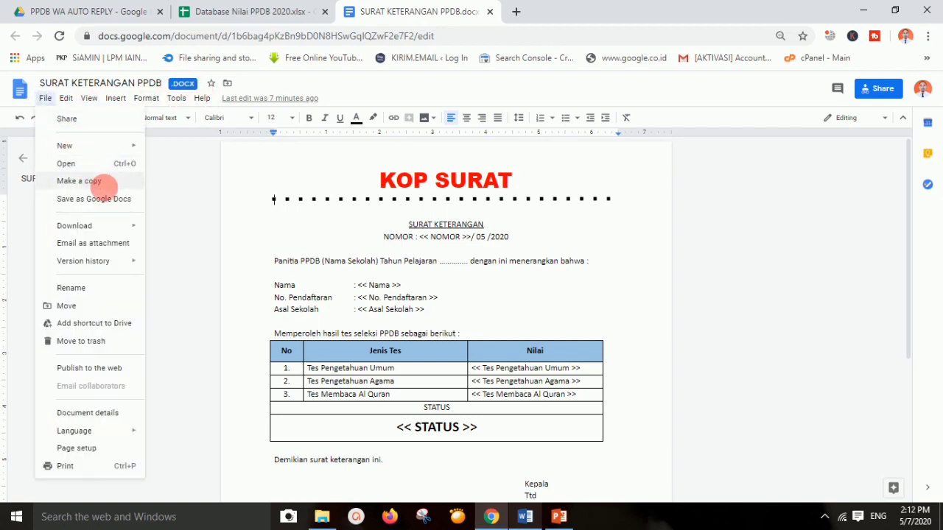
pyautogui.click(111, 197)
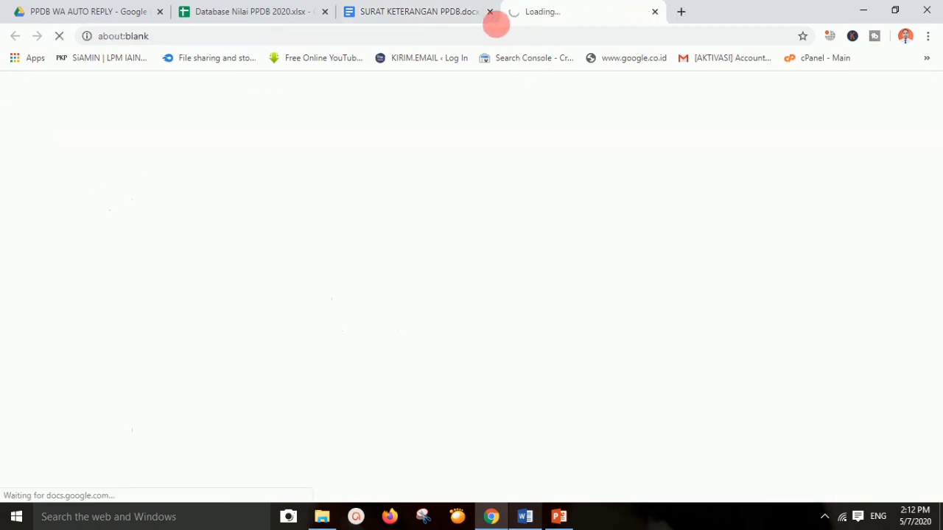
pyautogui.click(490, 12)
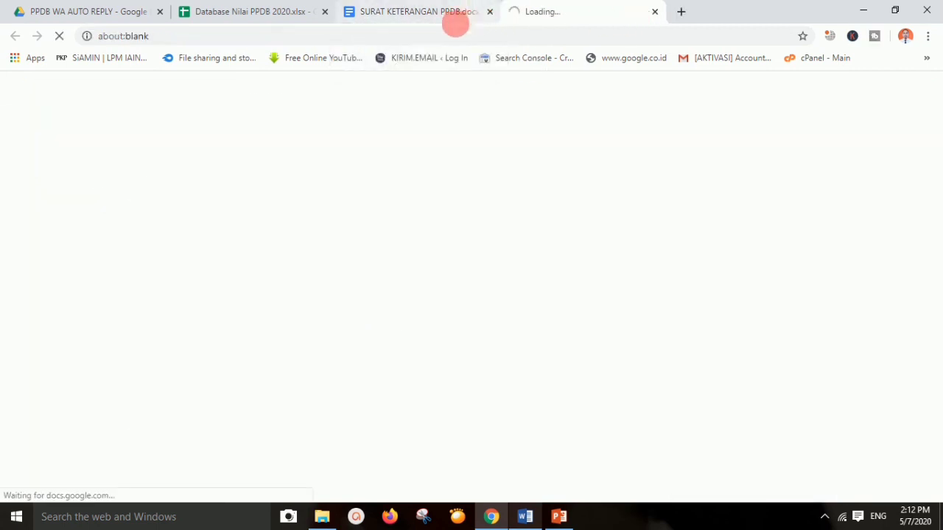
# Save the Database Nilai PPDB 2020 spreadsheet as a Google Sheets file
pyautogui.click(245, 12)
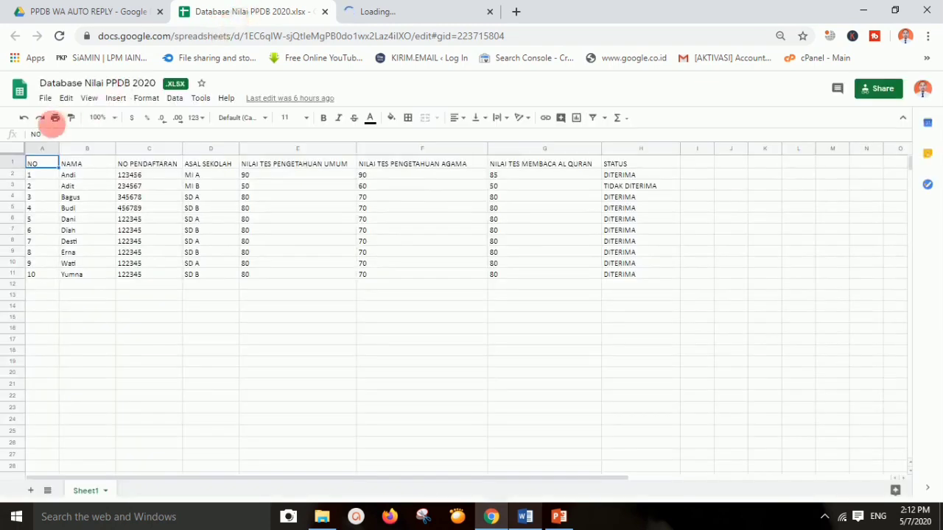
pyautogui.click(45, 98)
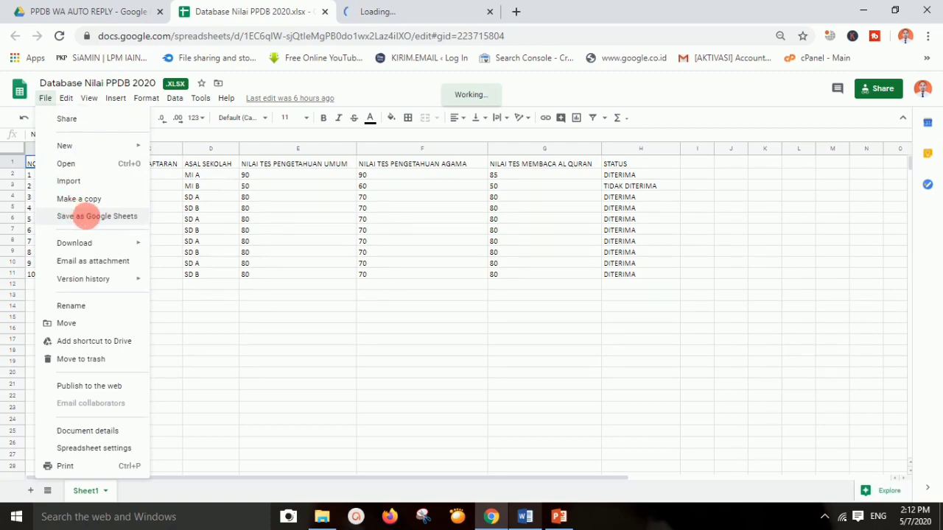
pyautogui.click(109, 216)
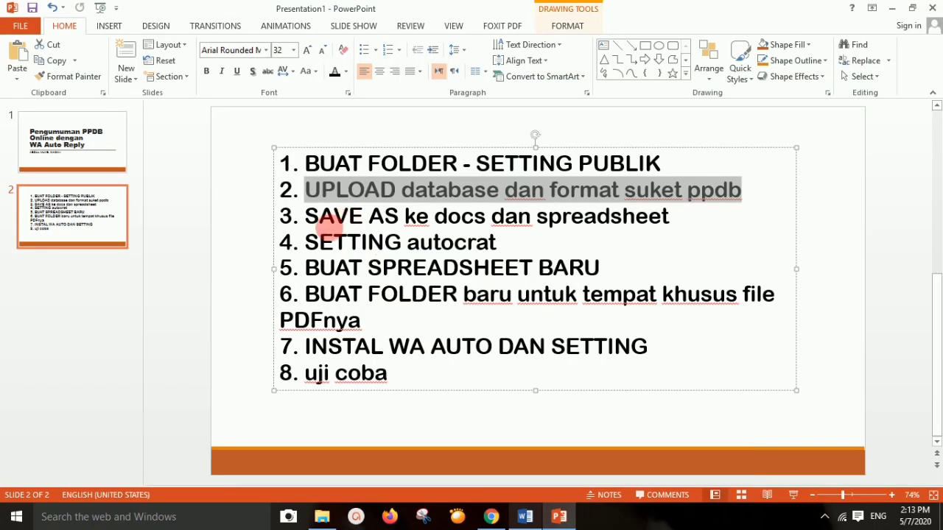
# Mark step 4 'SETTING autocrat', then bring up Database Nilai PPDB 2020 and close the letter tab
pyautogui.moveTo(304, 241); pyautogui.dragTo(497, 243)
pyautogui.click(491, 516)
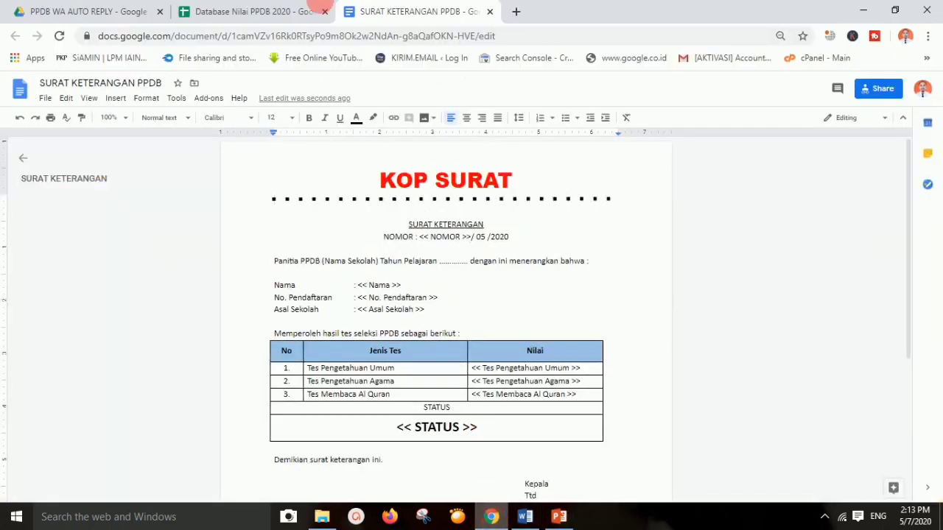
pyautogui.click(301, 7)
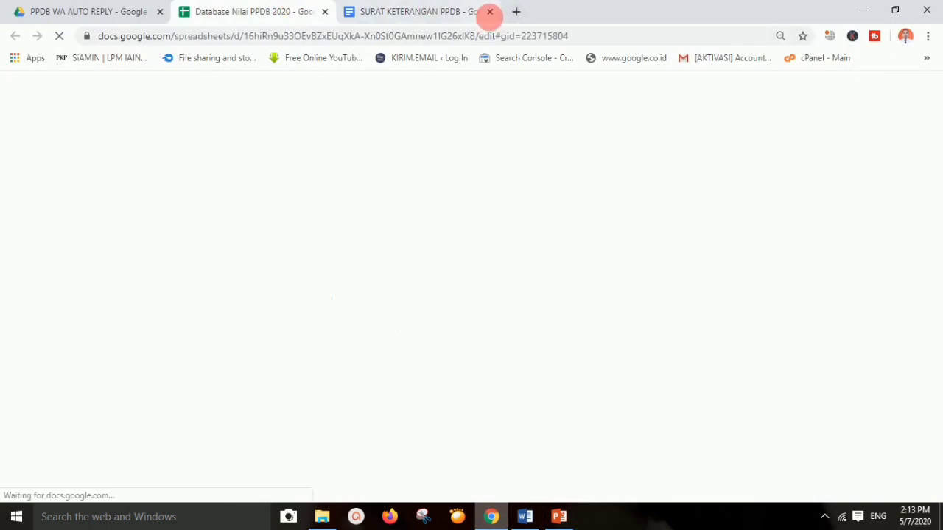
pyautogui.click(490, 11)
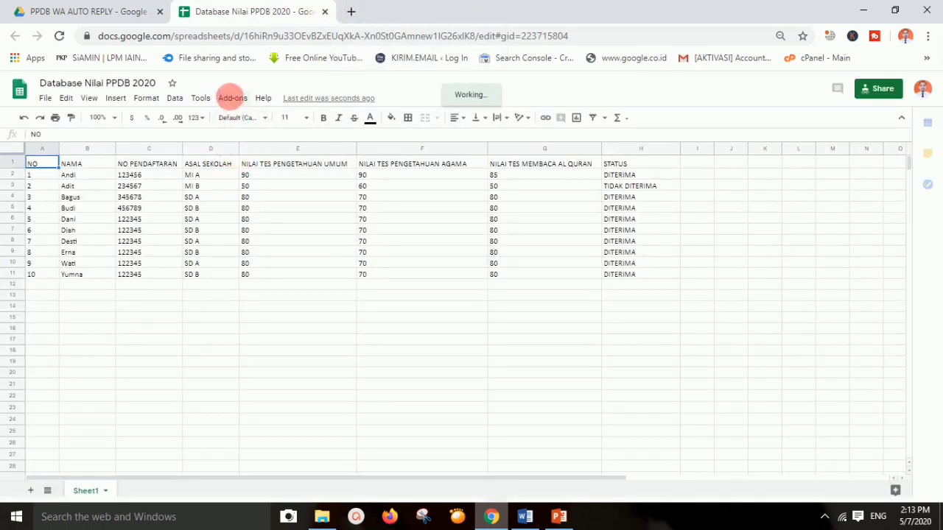
# Launch the Autocrat add-on on the Database Nilai PPDB 2020 sheet
pyautogui.click(230, 97)
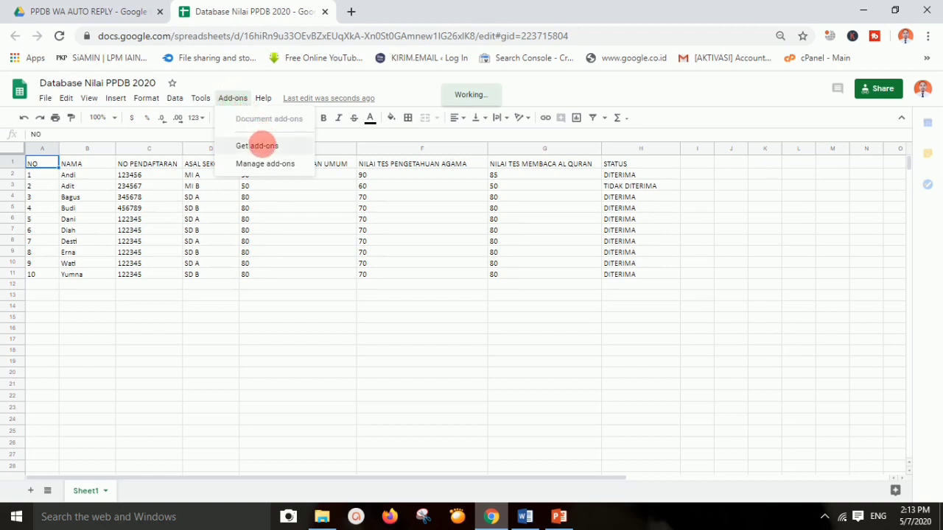
pyautogui.click(230, 98)
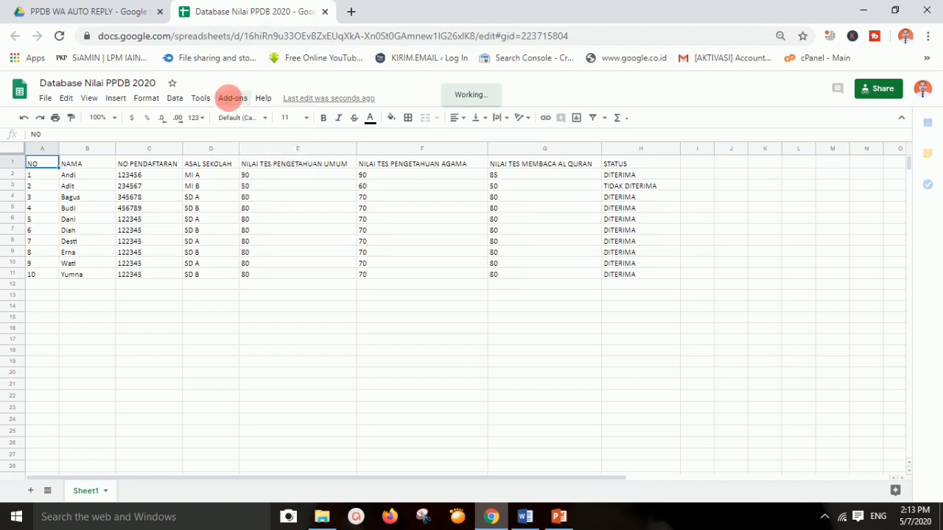
pyautogui.click(230, 98)
pyautogui.moveTo(251, 145)
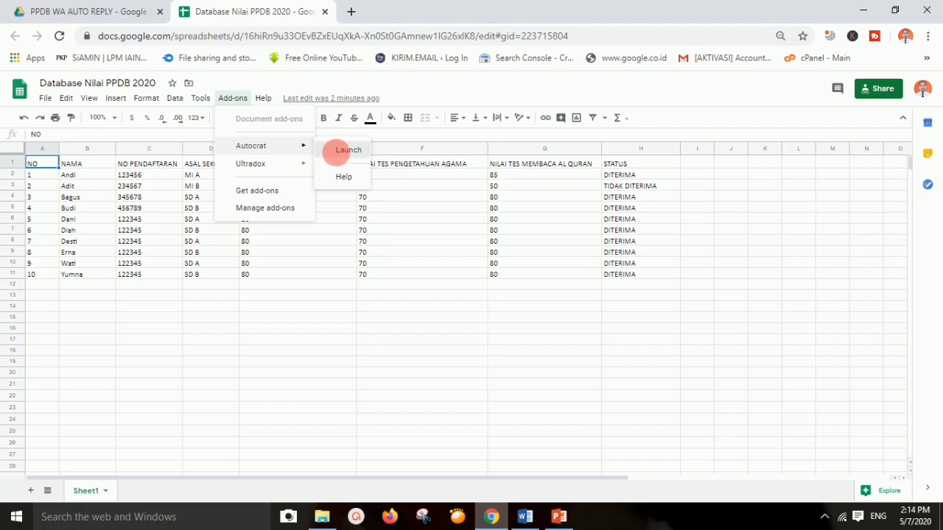
pyautogui.click(336, 150)
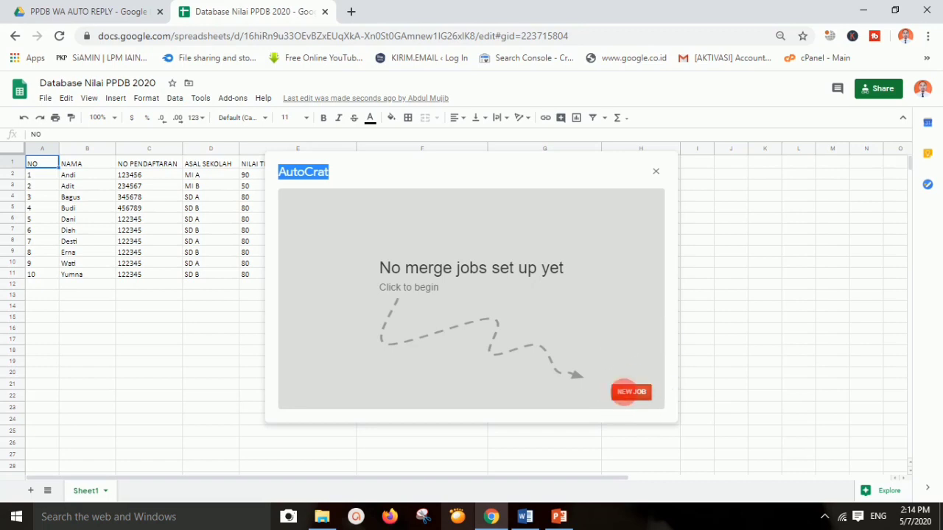
# Create an AutoCrat job named 'PENGUMUMAN PPDB 2020 WA AUTO' and continue to template selection
pyautogui.click(629, 392)
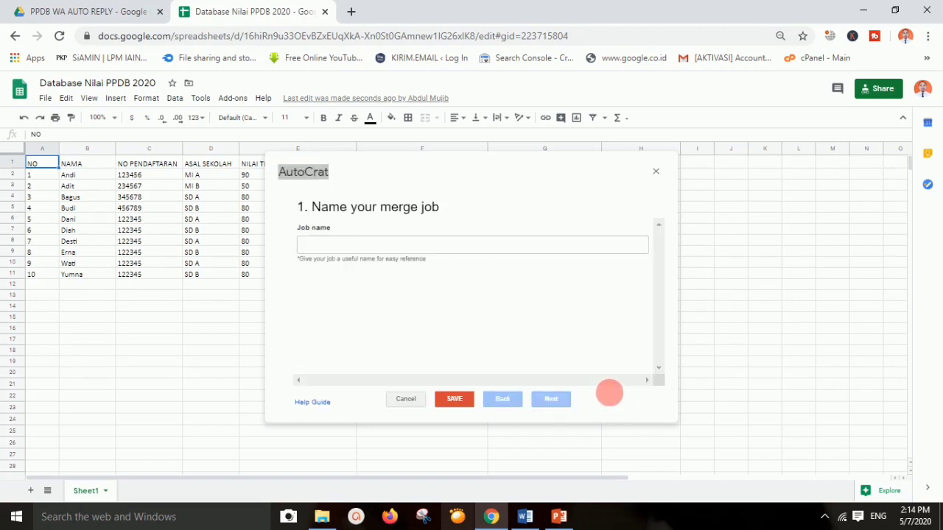
pyautogui.click(384, 248)
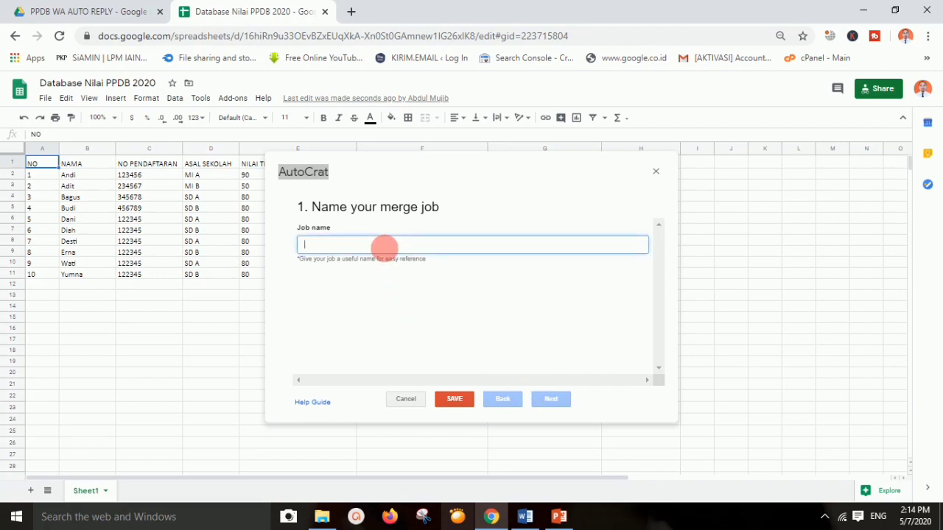
pyautogui.write('PENGUMUMAN PPDB 2020 WA AUTO')
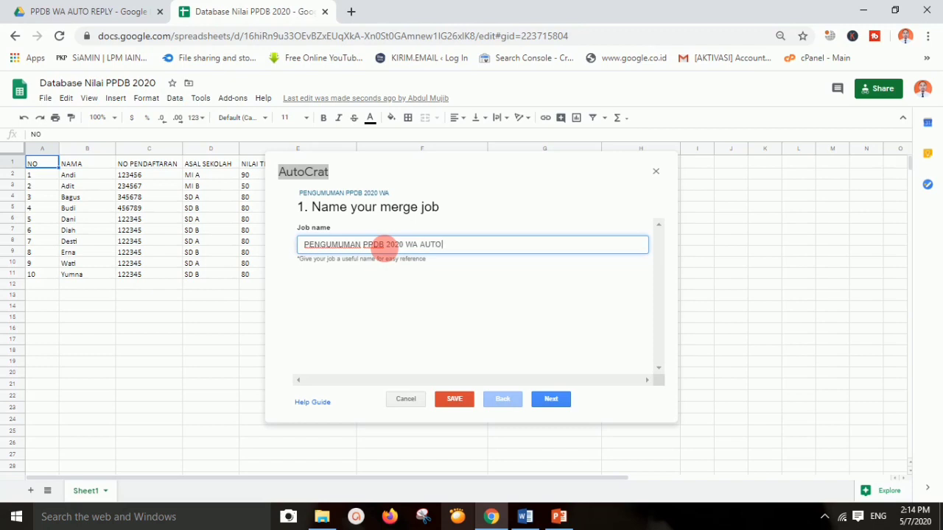
pyautogui.click(552, 398)
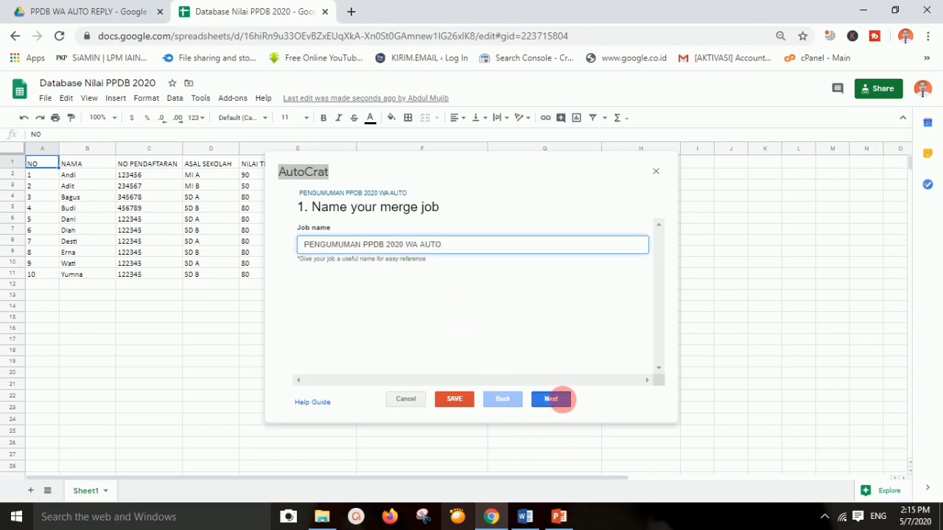
# Select SURAT KETERANGAN PPDB from Drive as the merge template, then return to the Drive folder
pyautogui.click(318, 246)
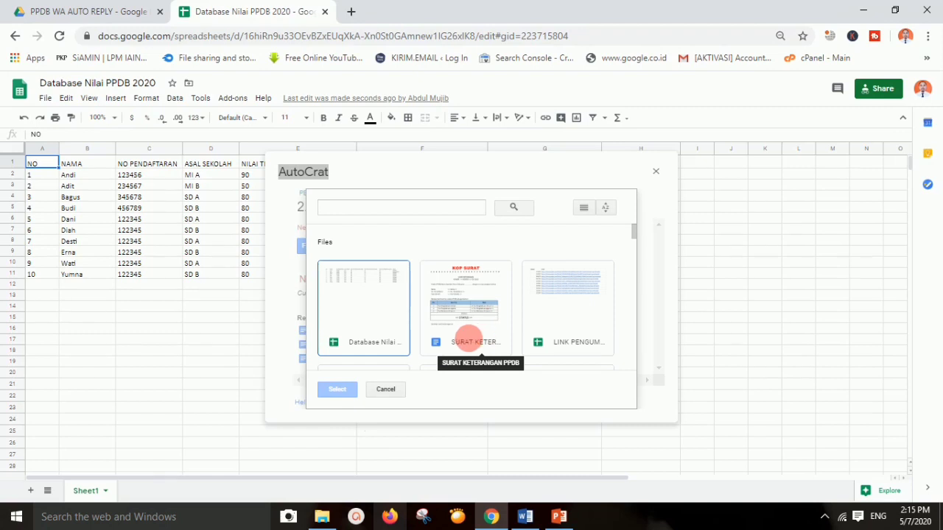
pyautogui.click(465, 313)
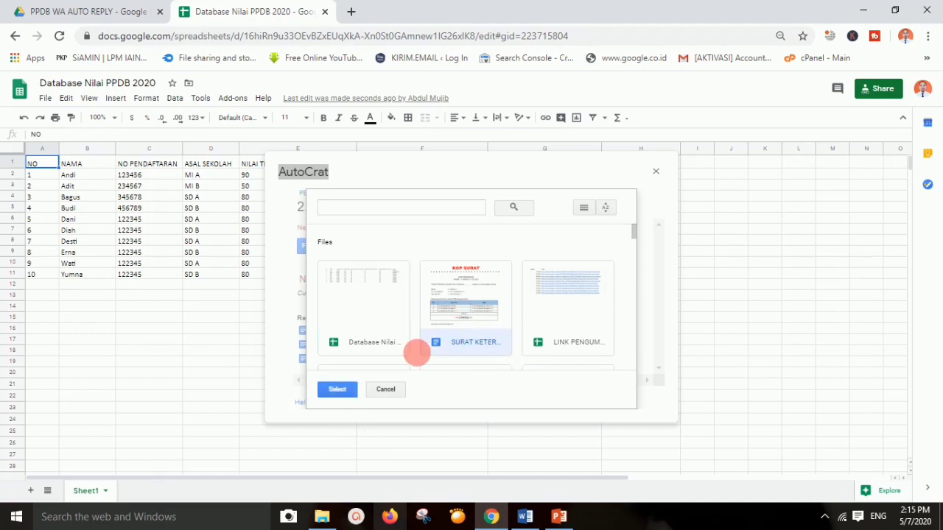
pyautogui.click(337, 389)
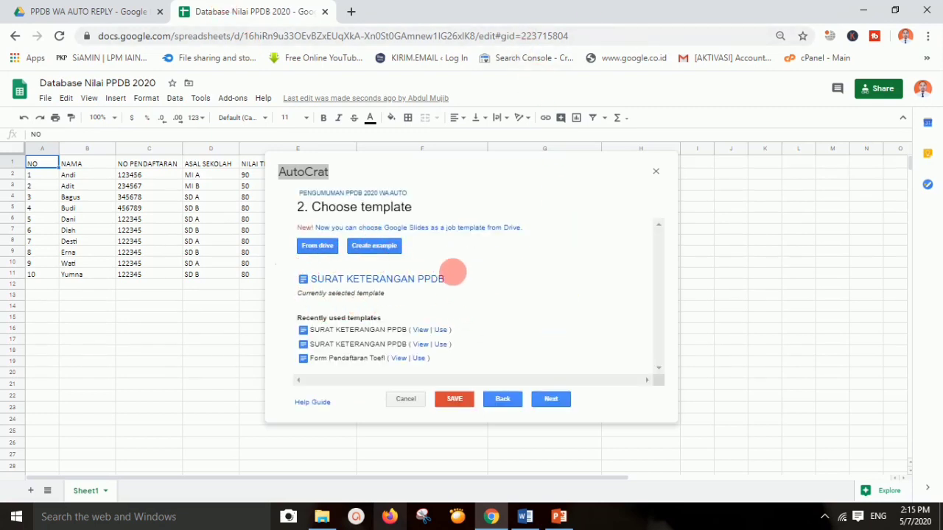
pyautogui.click(63, 10)
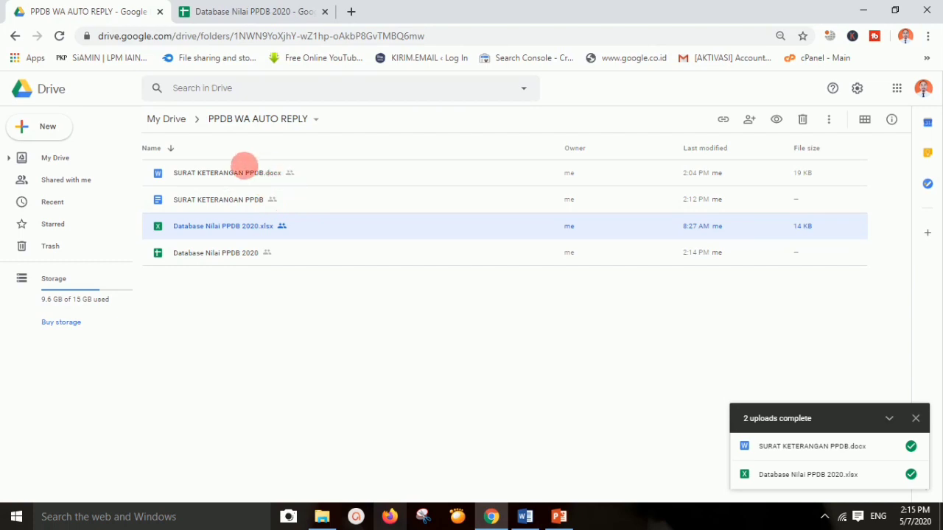
# Delete the original SURAT KETERANGAN PPDB.docx and Database Nilai PPDB 2020.xlsx uploads from the Drive folder
pyautogui.rightClick(260, 177)
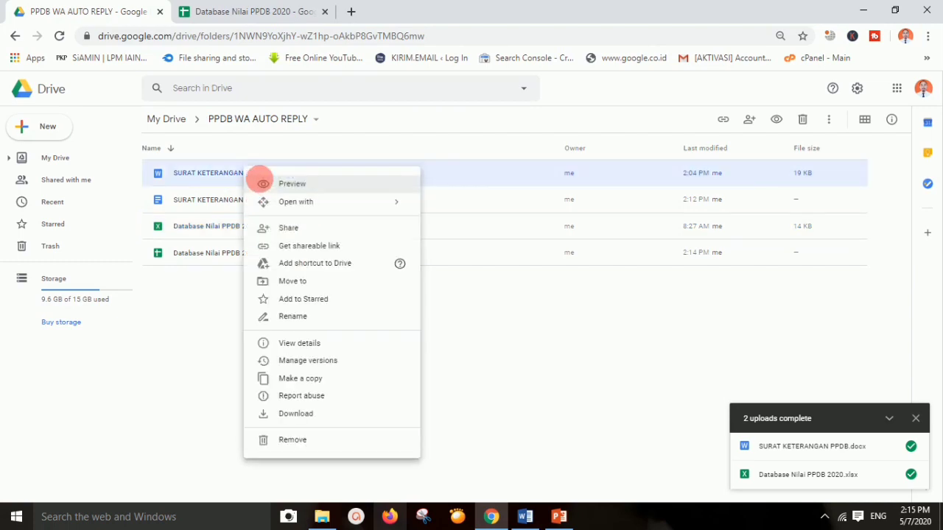
pyautogui.click(303, 436)
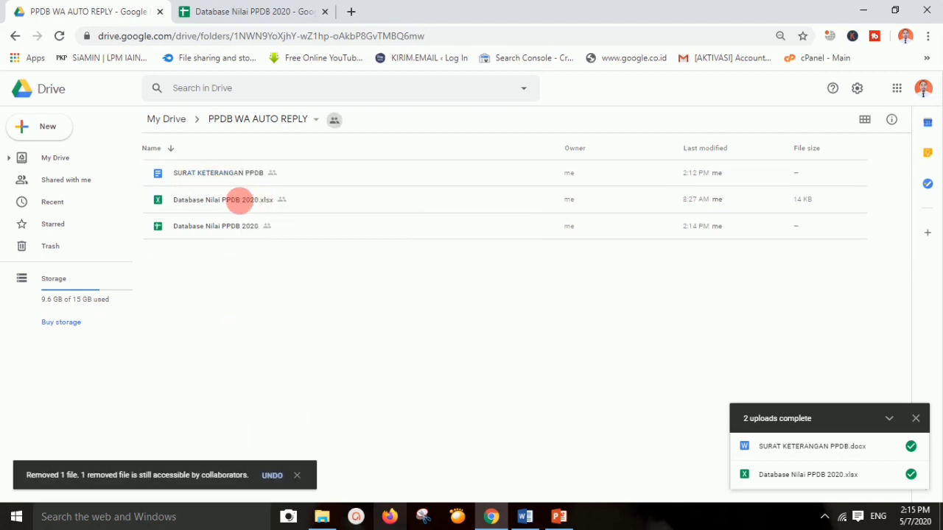
pyautogui.click(240, 198)
pyautogui.rightClick(247, 208)
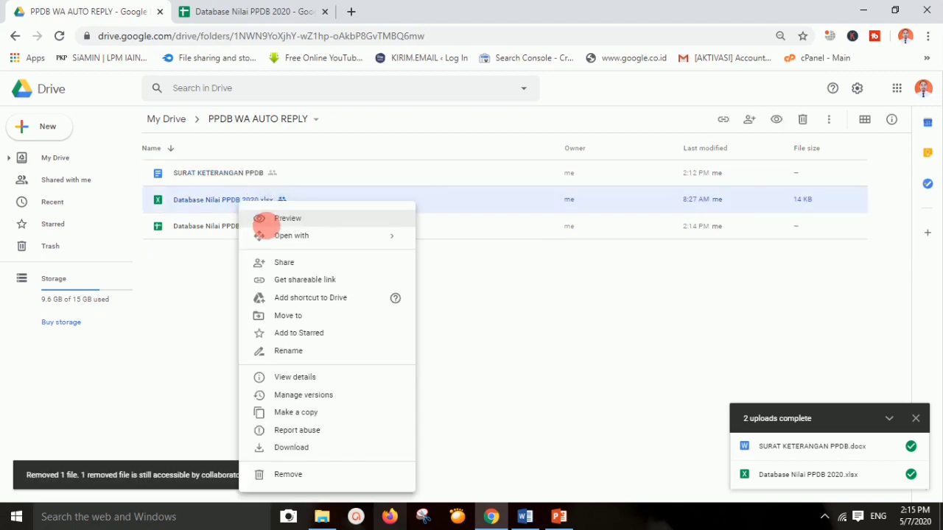
pyautogui.click(288, 474)
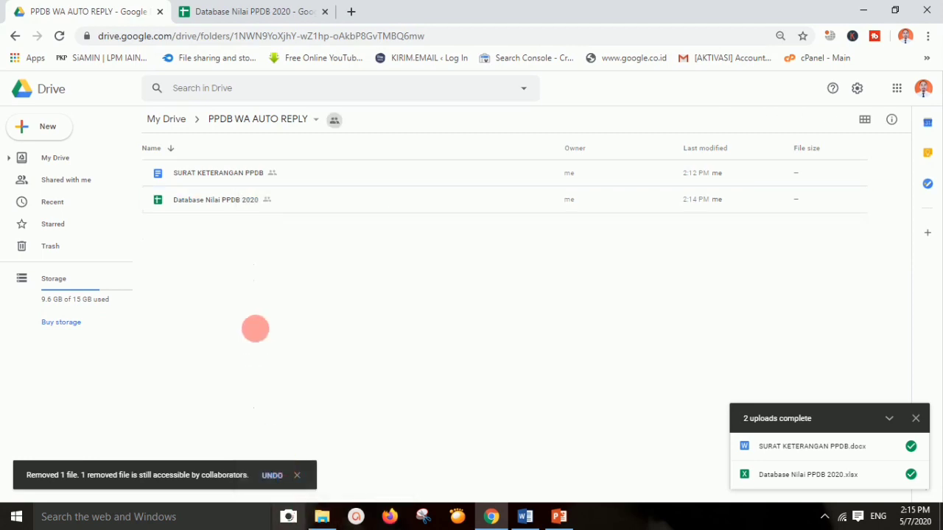
pyautogui.click(263, 11)
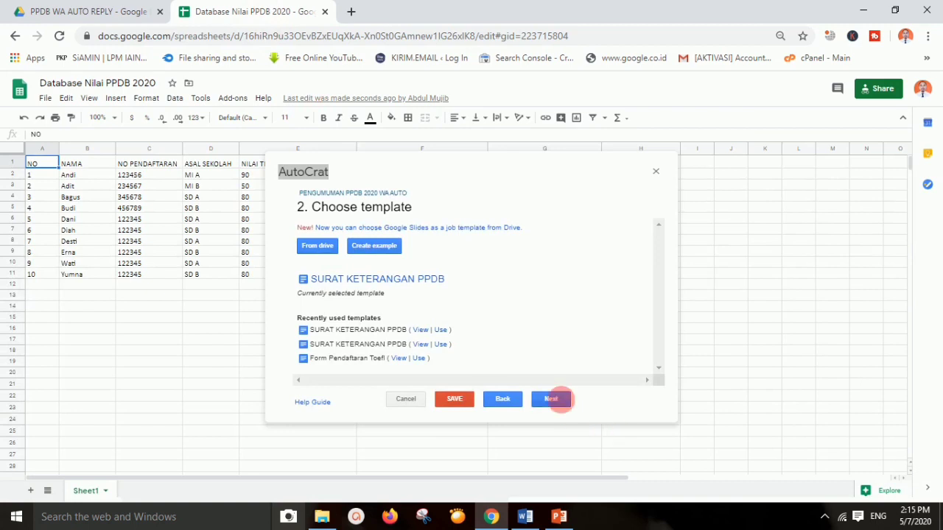
# Map the NOMOR, Nama and No. Pendaftaran tags to the NO, NAMA and NO PENDAFTARAN columns
pyautogui.click(550, 399)
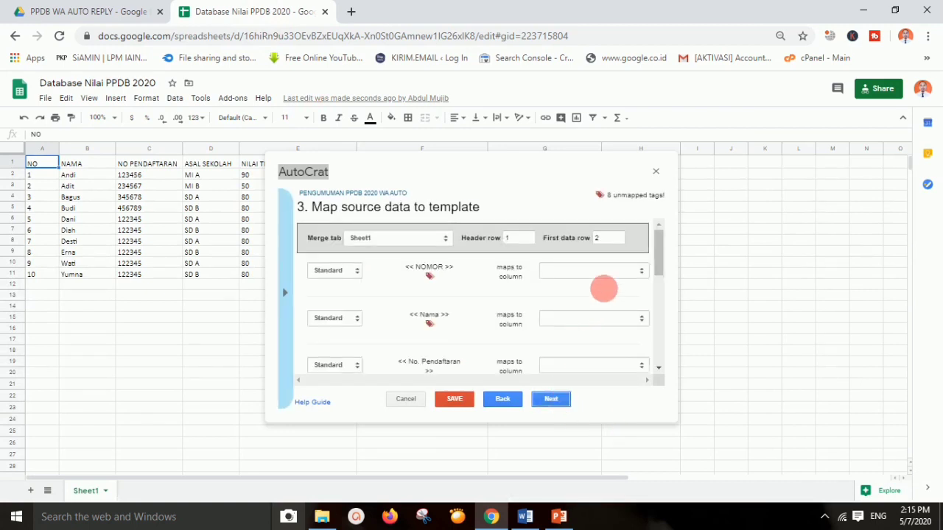
pyautogui.click(608, 272)
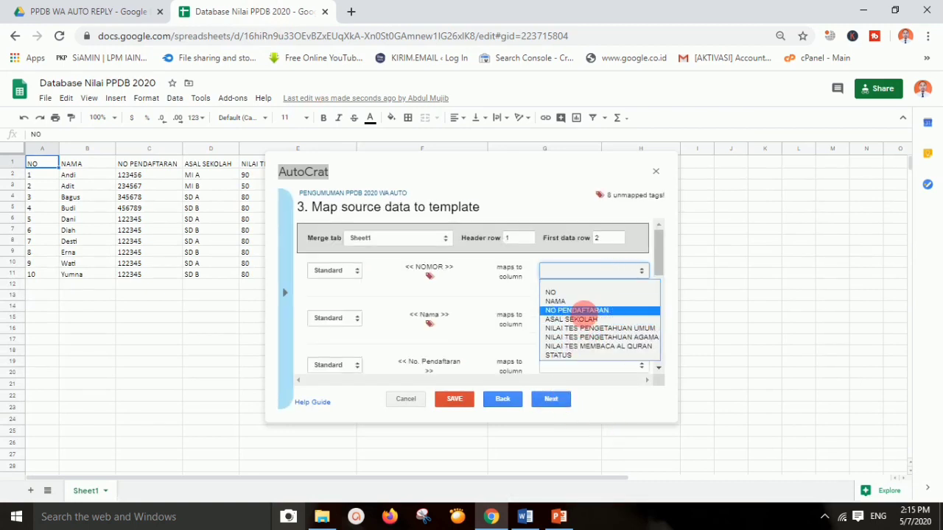
pyautogui.click(587, 294)
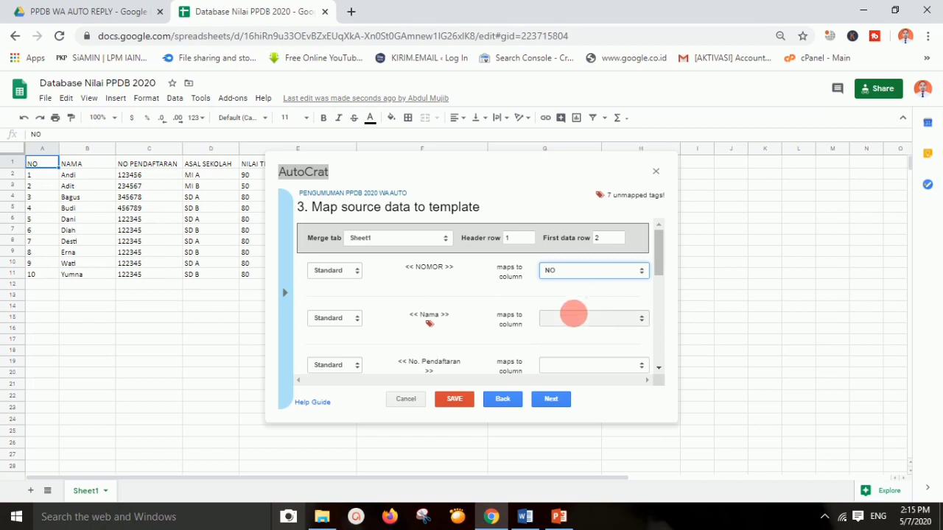
pyautogui.click(573, 316)
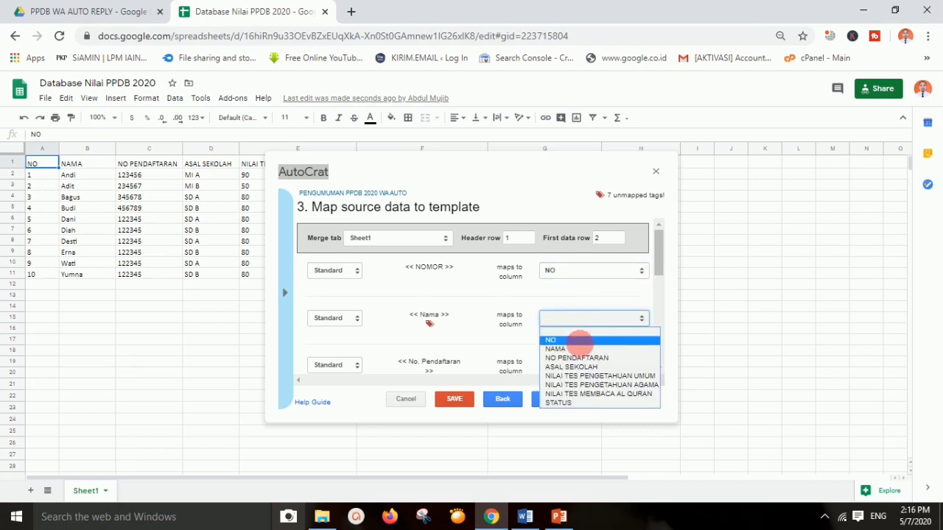
pyautogui.click(575, 342)
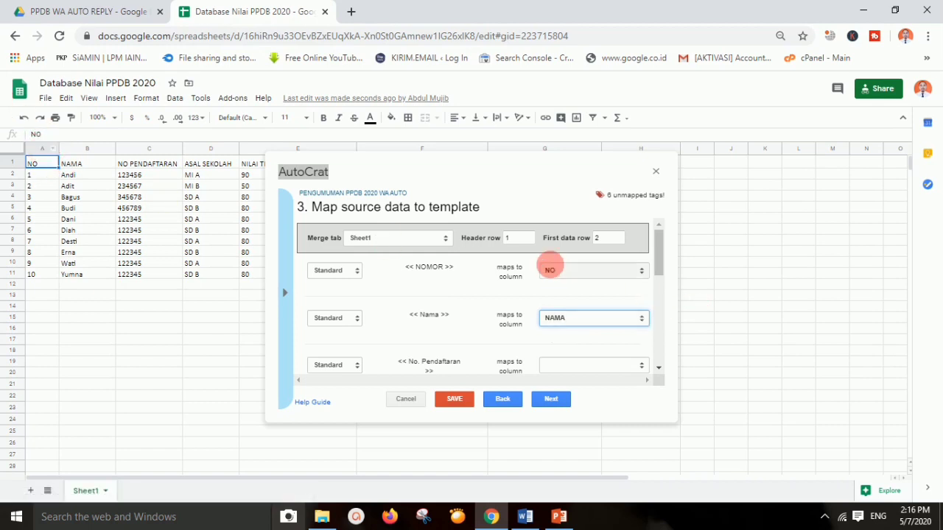
pyautogui.scroll(-1, 565, 323)
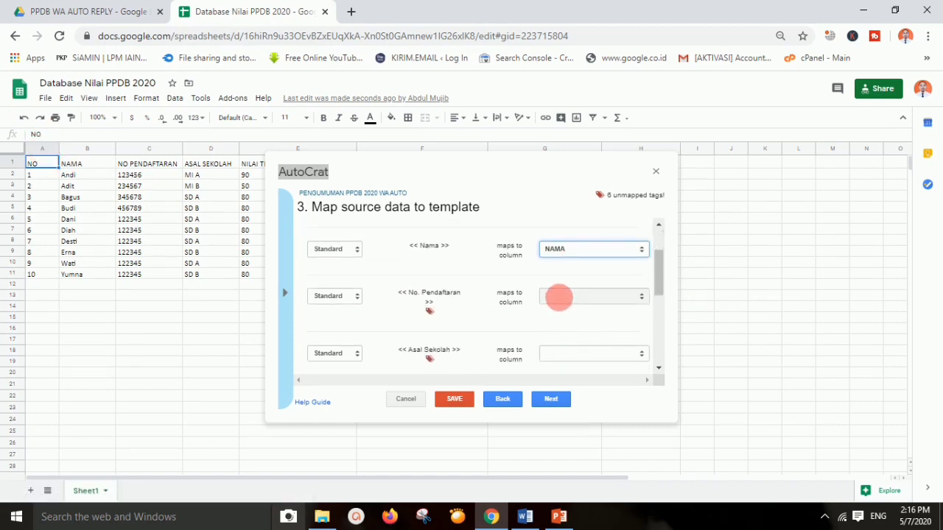
pyautogui.click(559, 295)
pyautogui.click(580, 332)
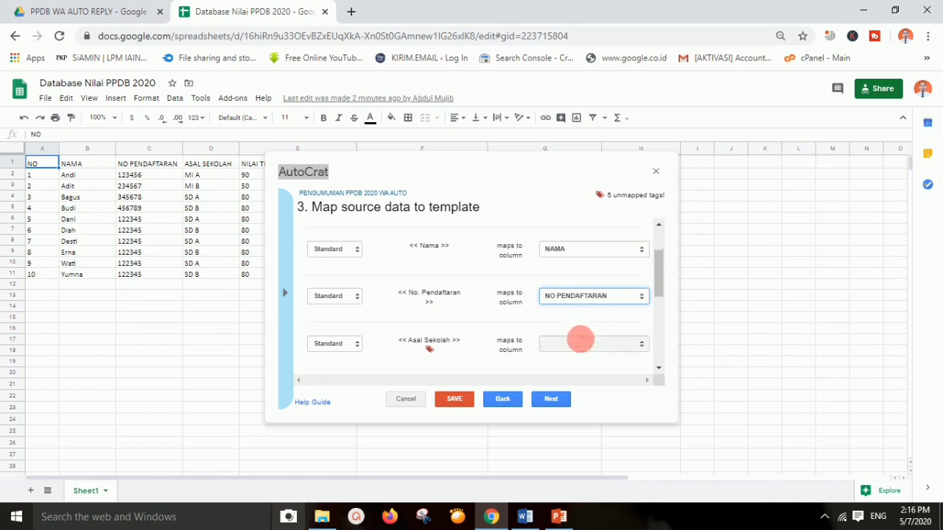
# Map Asal Sekolah, Tes Pengetahuan Umum and Tes Pengetahuan Agama to their matching columns
pyautogui.click(580, 343)
pyautogui.click(578, 391)
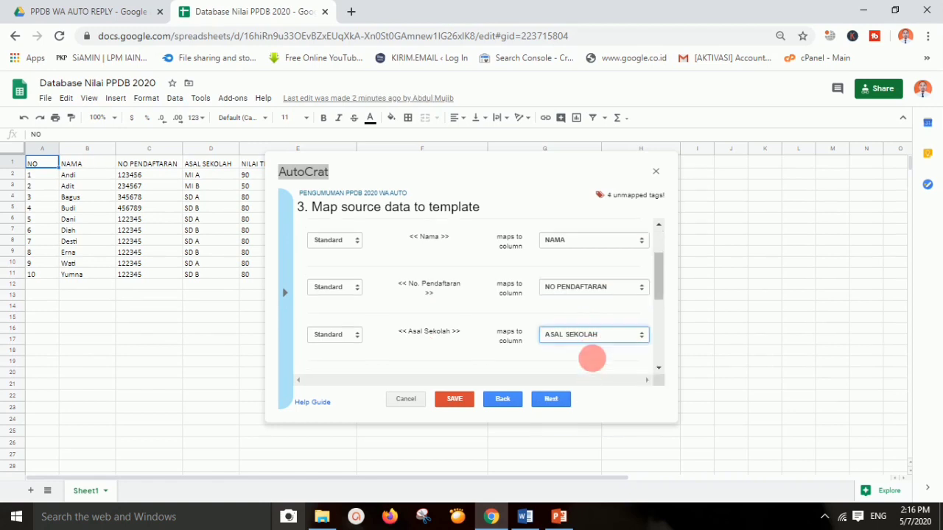
pyautogui.scroll(-2, 593, 326)
pyautogui.click(657, 224)
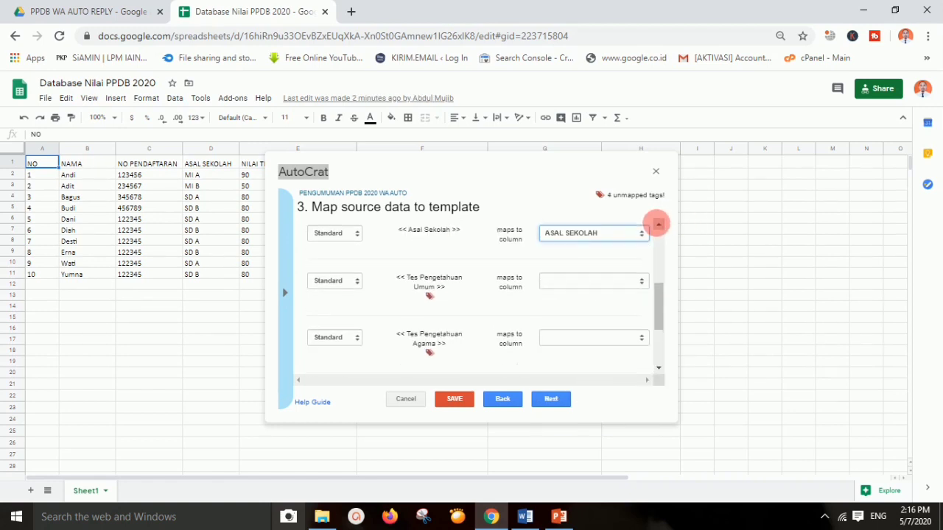
pyautogui.click(590, 282)
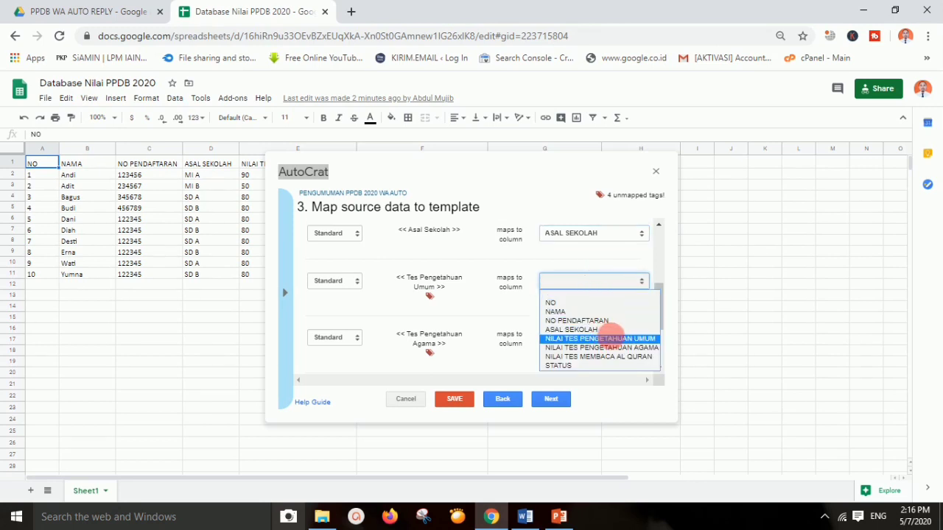
pyautogui.click(611, 338)
pyautogui.click(598, 327)
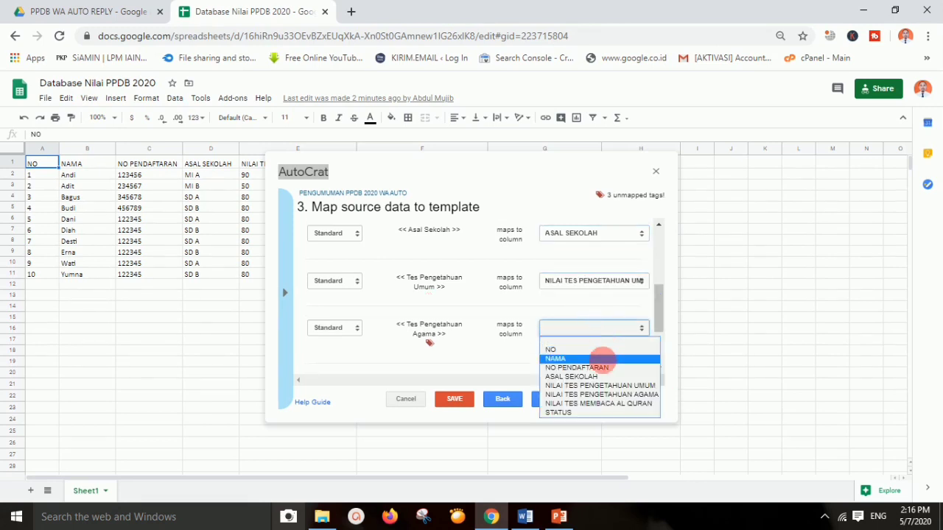
pyautogui.click(614, 394)
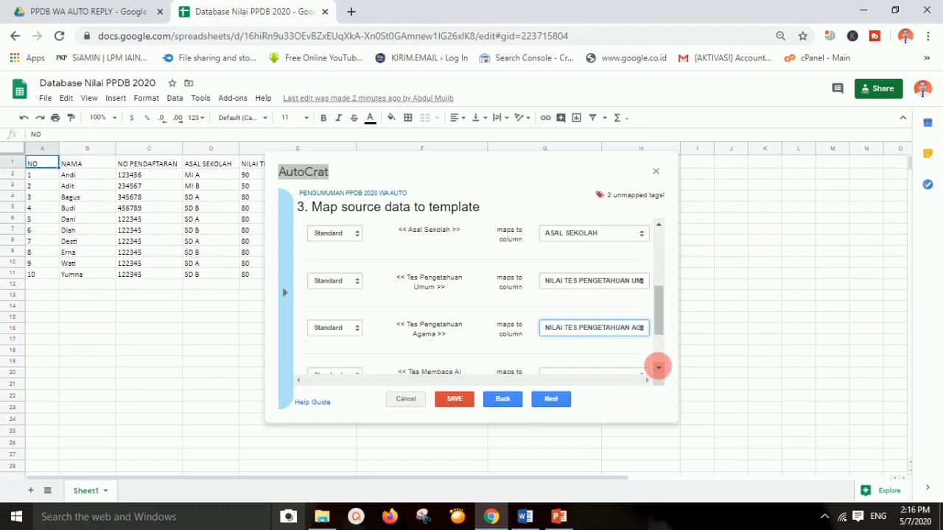
pyautogui.click(658, 367)
# Map Tes Membaca Al Quran and STATUS to their columns and advance to file settings
pyautogui.click(582, 318)
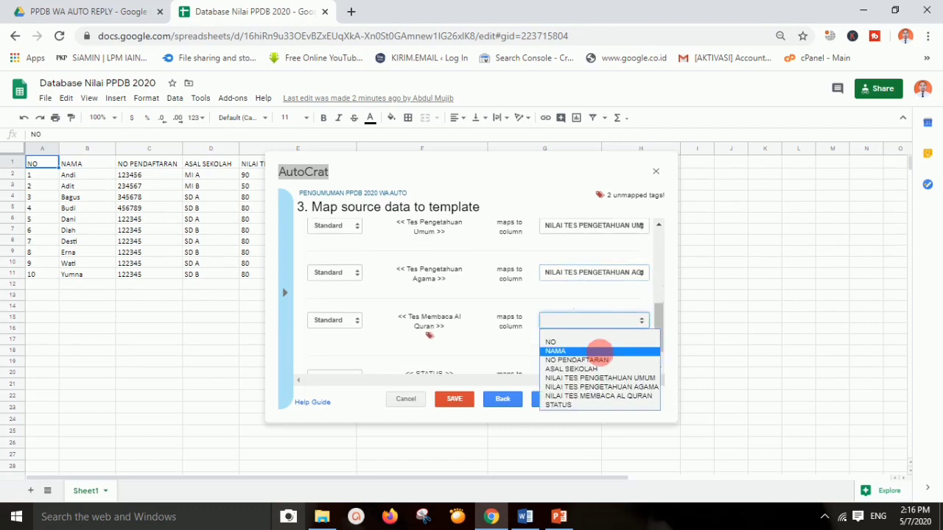
pyautogui.click(612, 396)
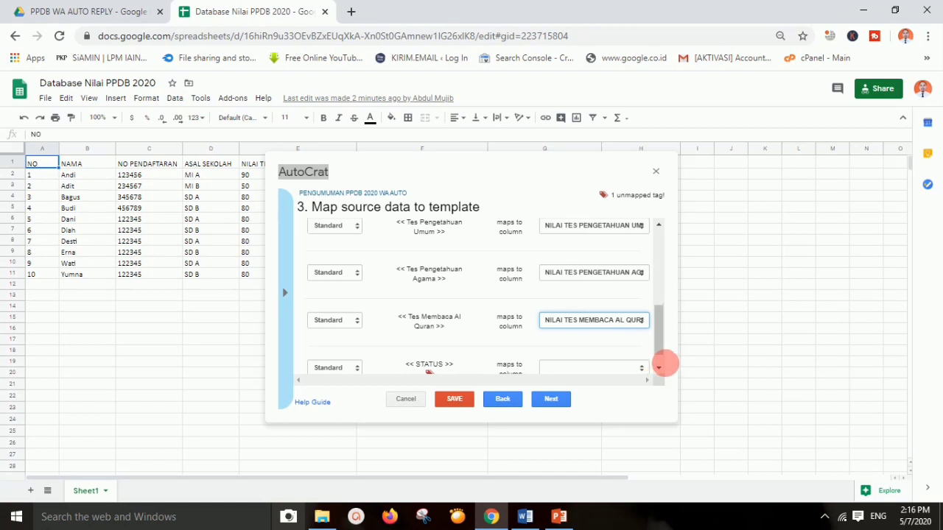
pyautogui.click(658, 367)
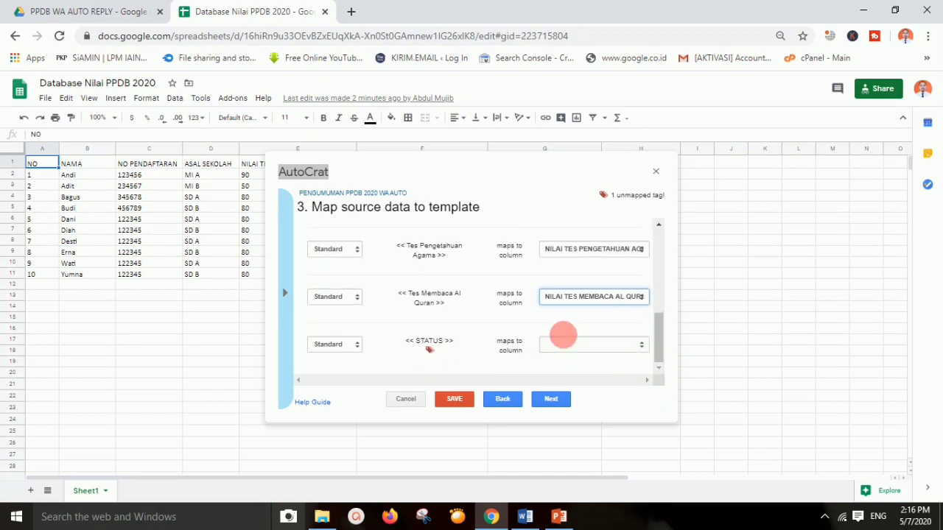
pyautogui.click(565, 339)
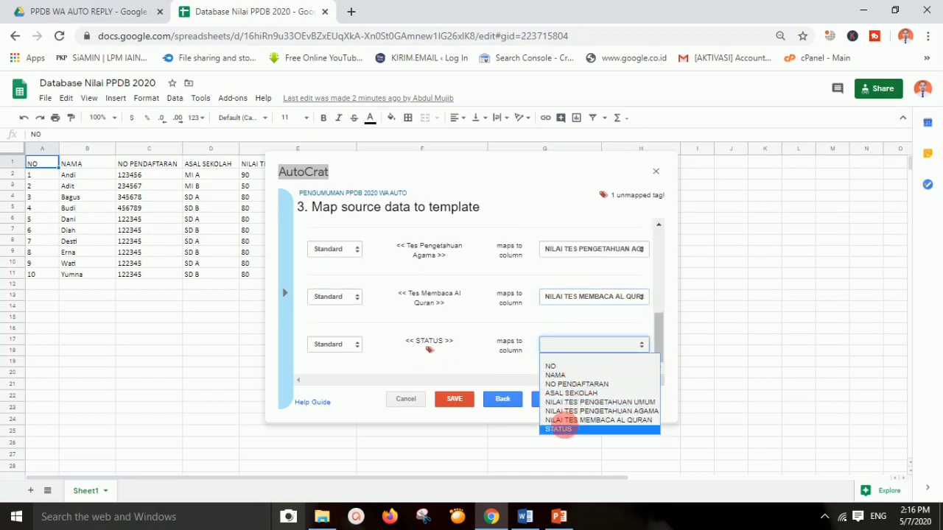
pyautogui.click(564, 426)
pyautogui.click(551, 399)
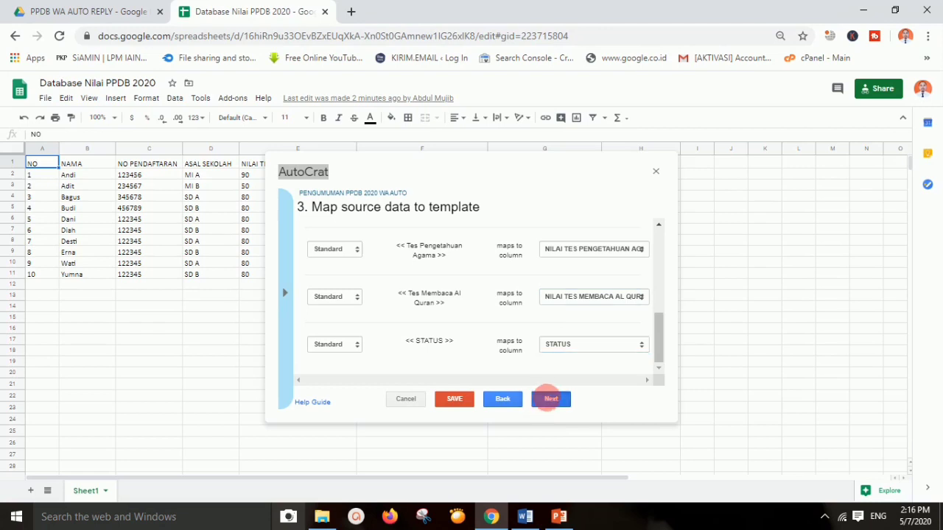
pyautogui.click(414, 243)
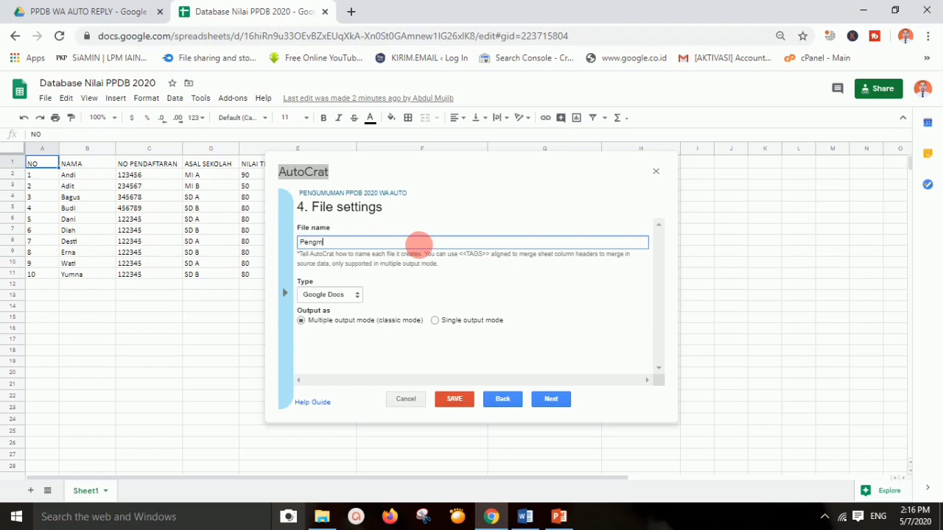
# Name the merged files Pengumuman PPDB 2020 WA with PDF output type and continue
pyautogui.write('Pengumana')
pyautogui.press('BackSpace')
pyautogui.press('BackSpace')
pyautogui.press('BackSpace')
pyautogui.write('uman ')
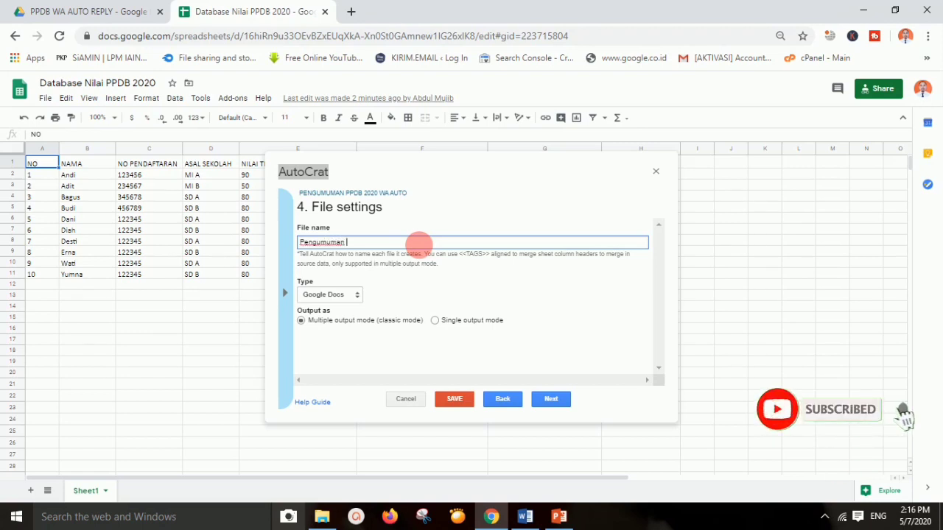
pyautogui.write('PPDB 2020 WA')
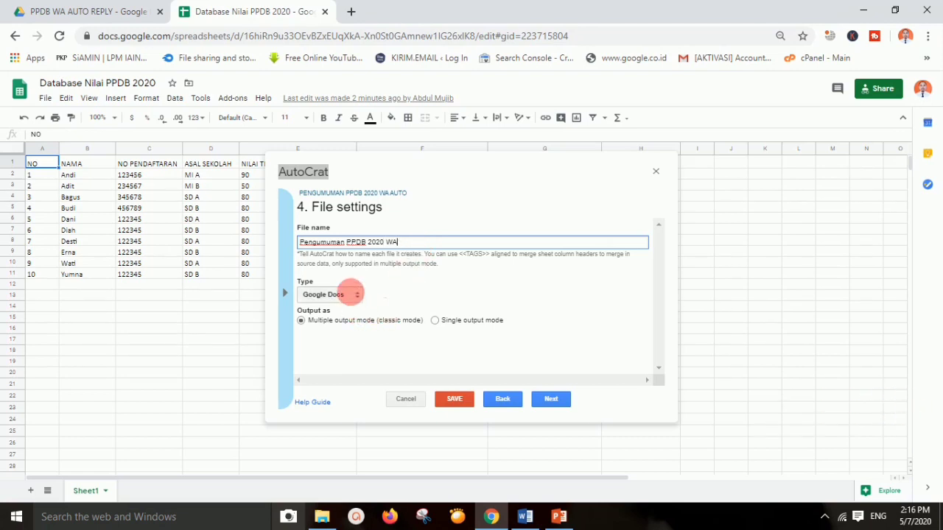
pyautogui.click(350, 293)
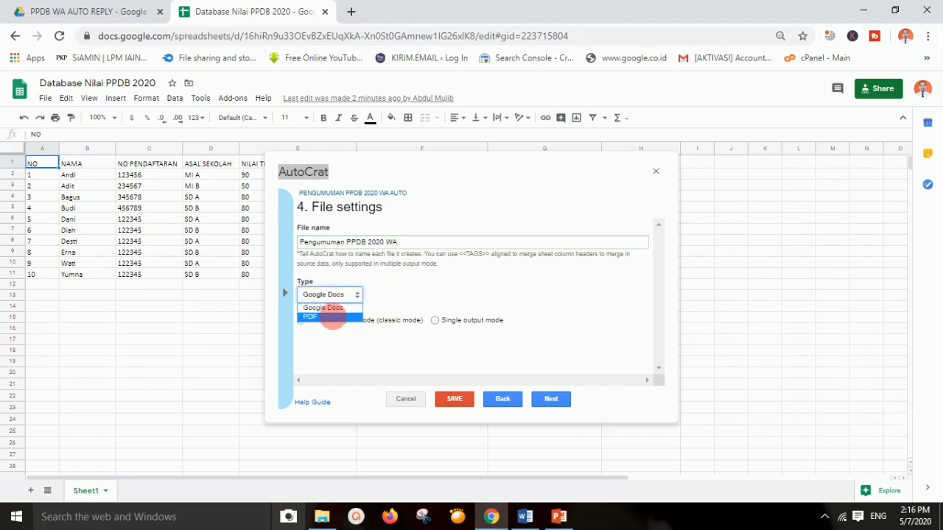
pyautogui.click(331, 318)
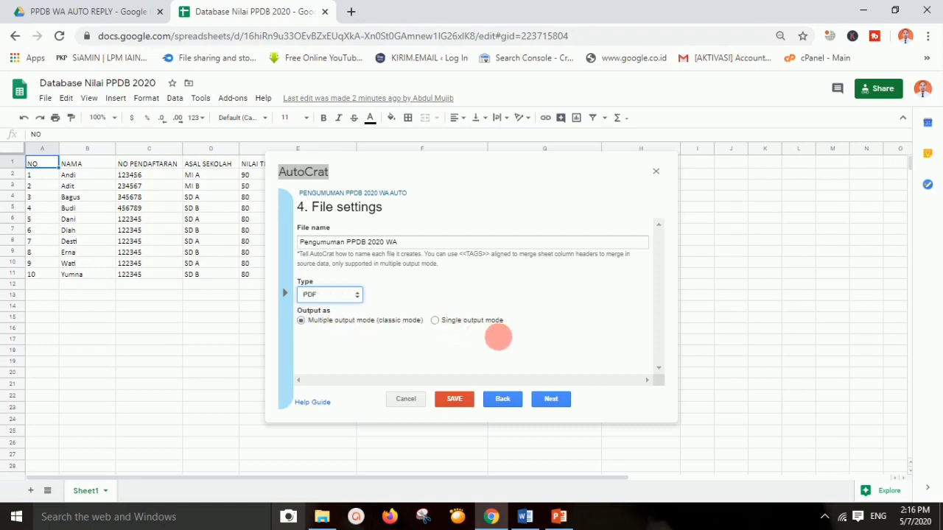
pyautogui.click(547, 399)
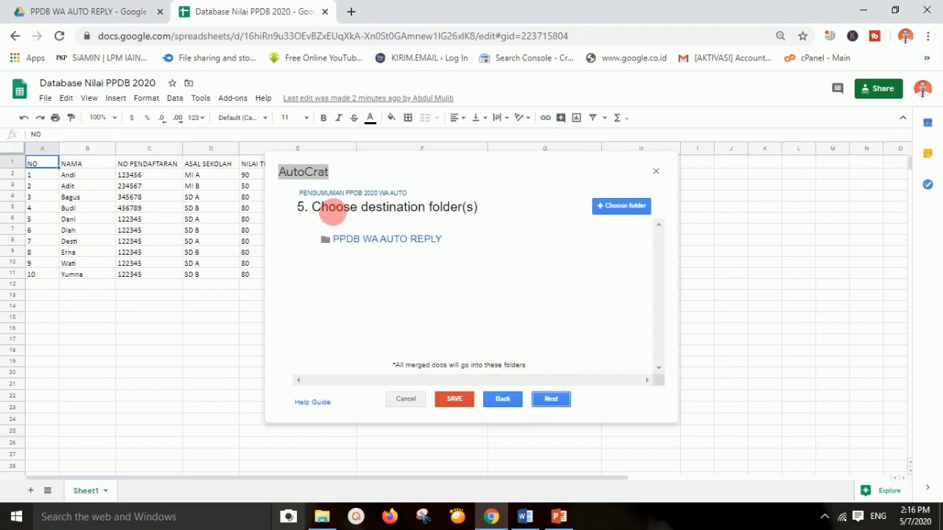
# Check the PowerPoint step list, then bring up the PPDB WA AUTO REPLY Drive folder
pyautogui.click(121, 14)
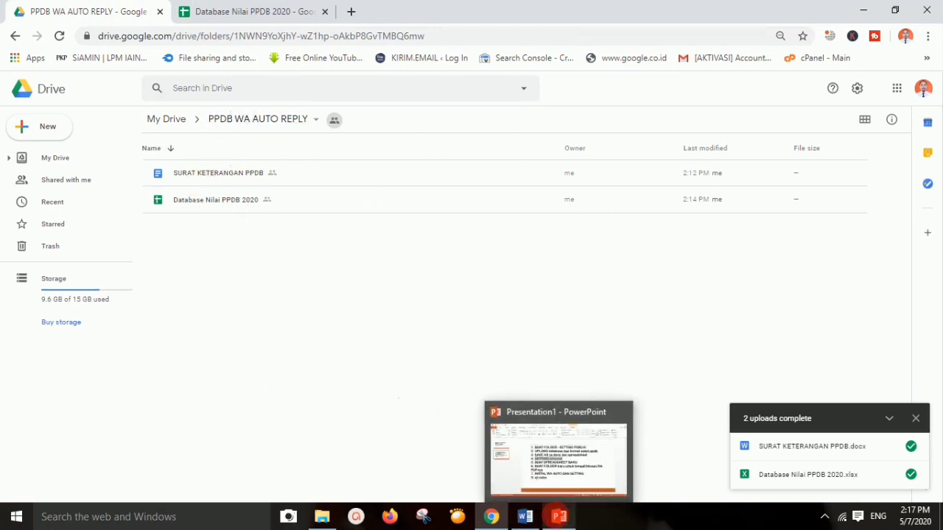
pyautogui.click(559, 516)
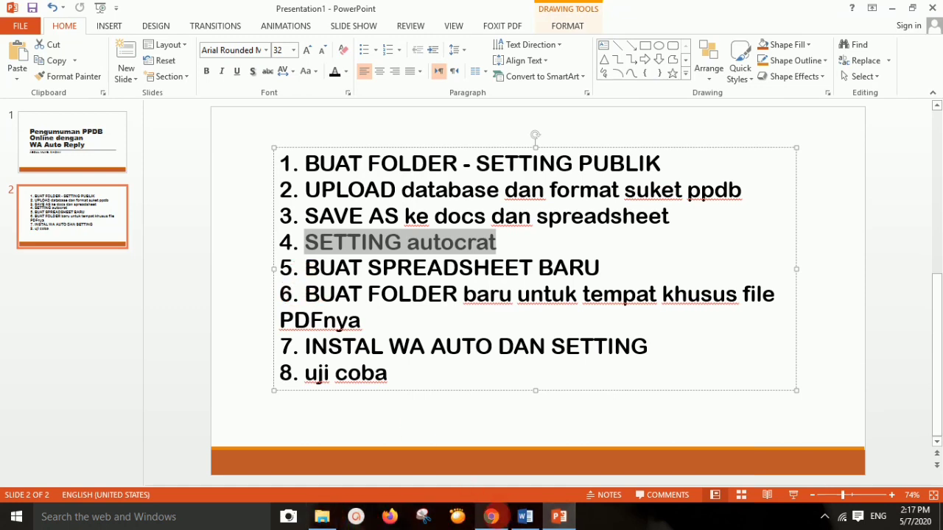
pyautogui.click(491, 517)
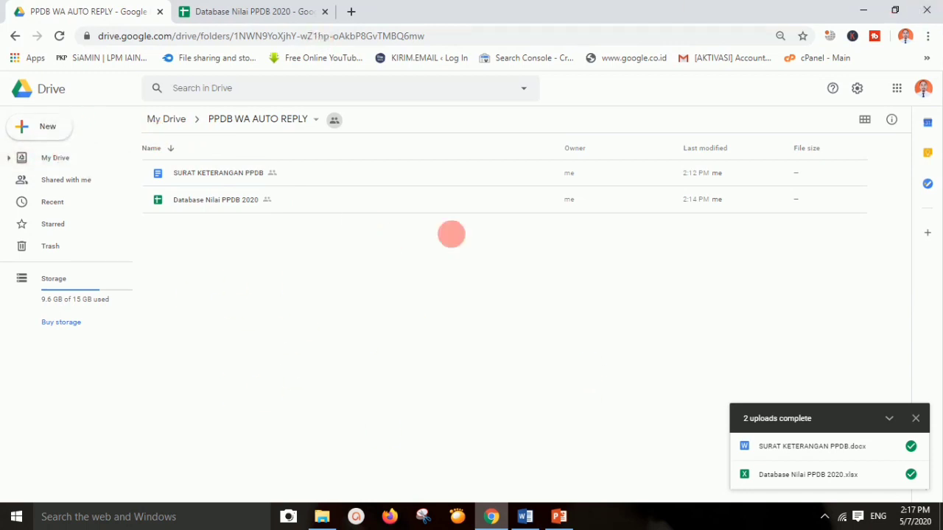
pyautogui.click(290, 9)
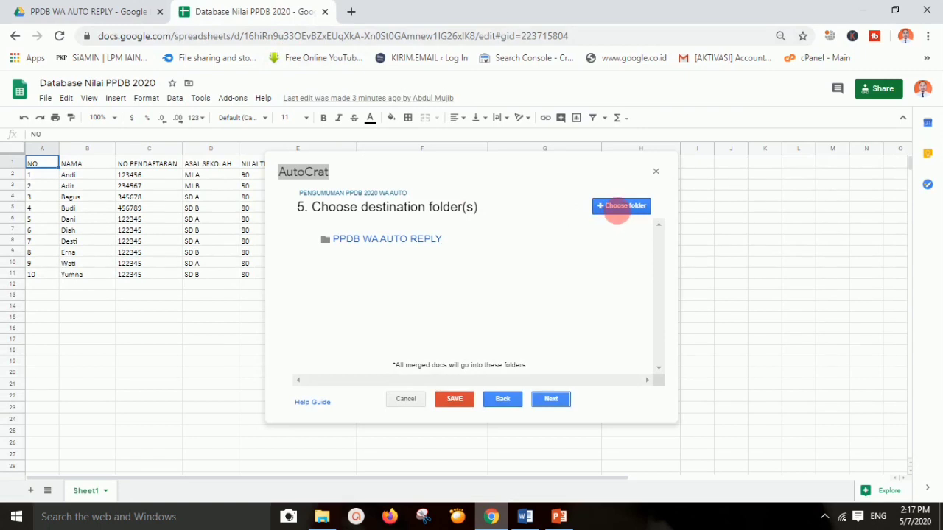
pyautogui.moveTo(385, 245)
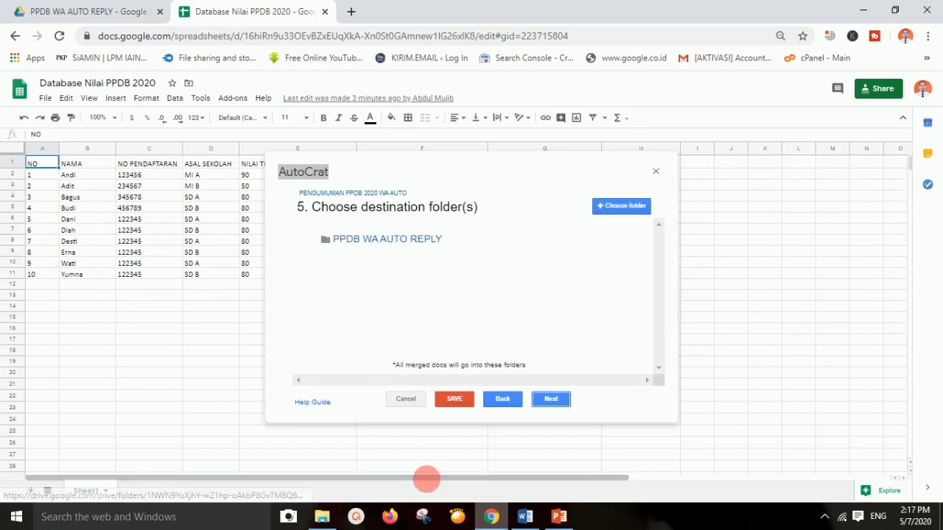
pyautogui.click(490, 516)
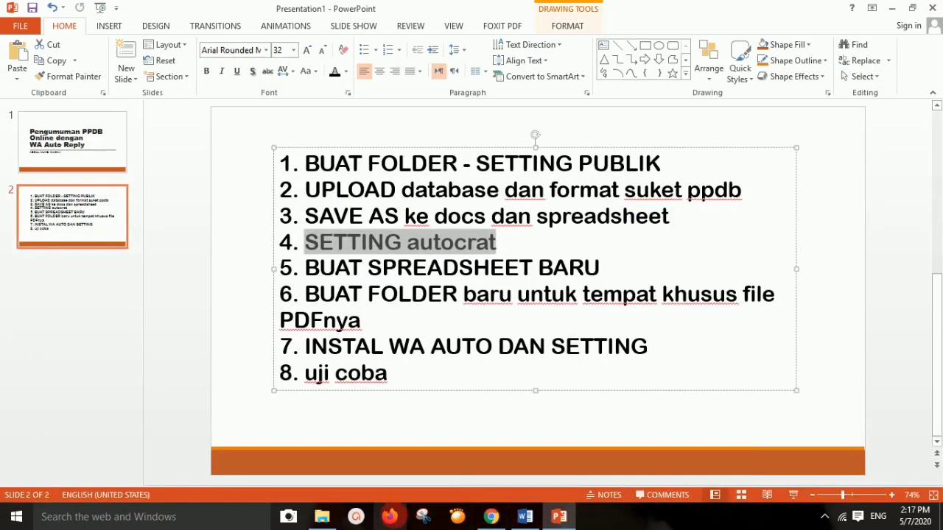
pyautogui.click(491, 516)
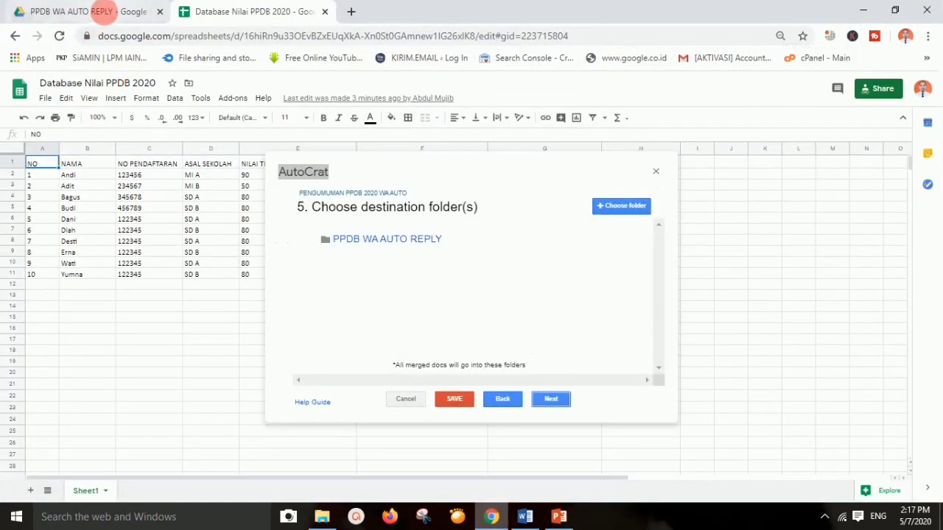
pyautogui.click(101, 10)
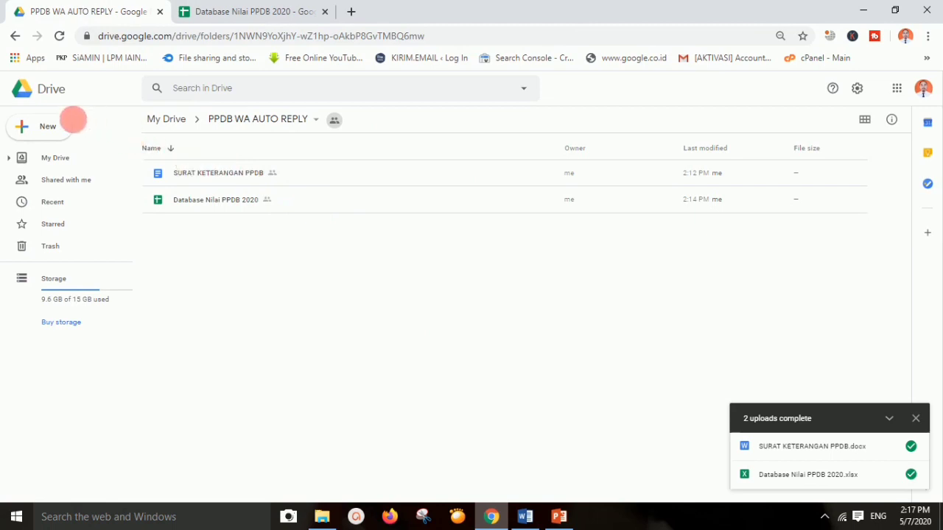
# Create a subfolder named FILE PDF PPDB WA inside PPDB WA AUTO REPLY
pyautogui.click(62, 119)
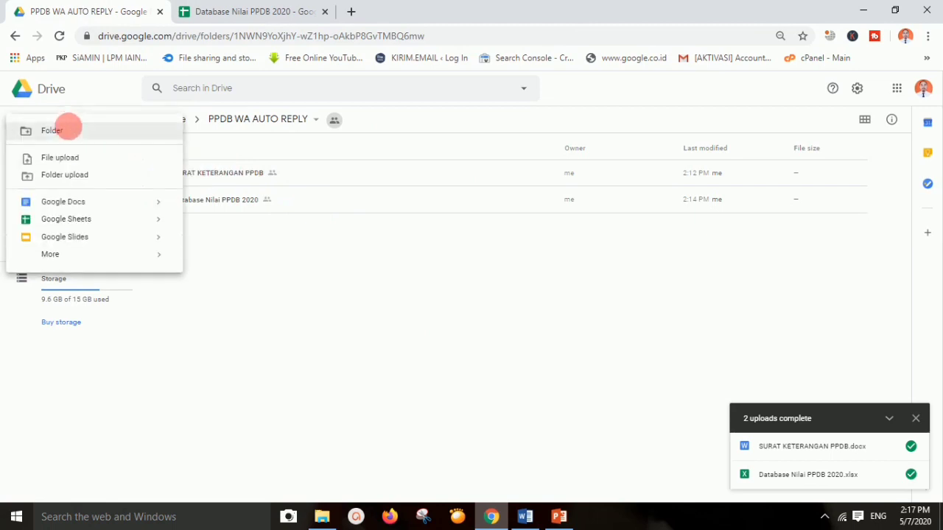
pyautogui.click(69, 130)
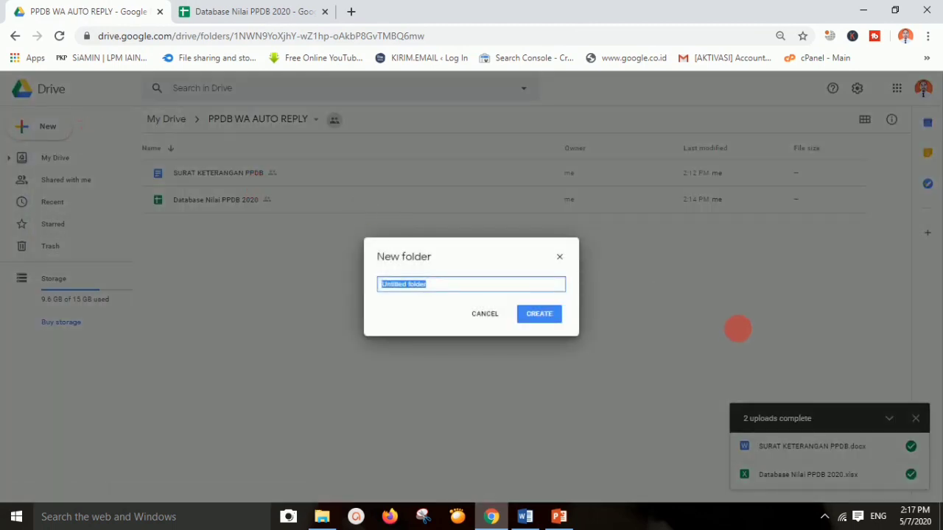
pyautogui.write('f')
pyautogui.press('BackSpace')
pyautogui.write('G')
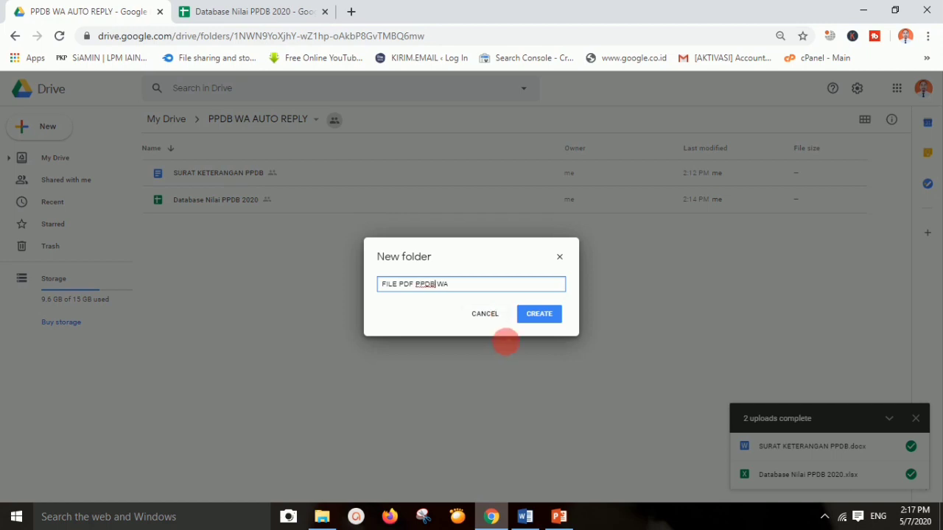
pyautogui.click(541, 313)
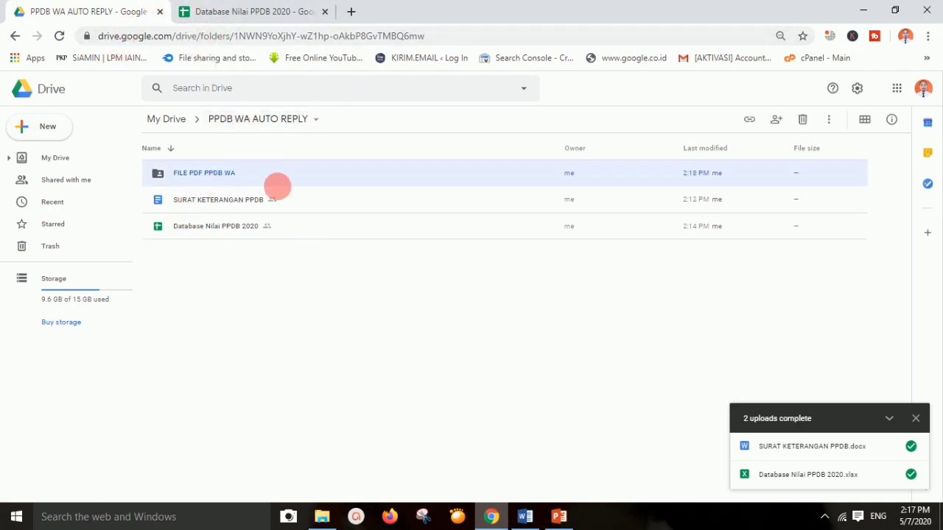
pyautogui.click(221, 10)
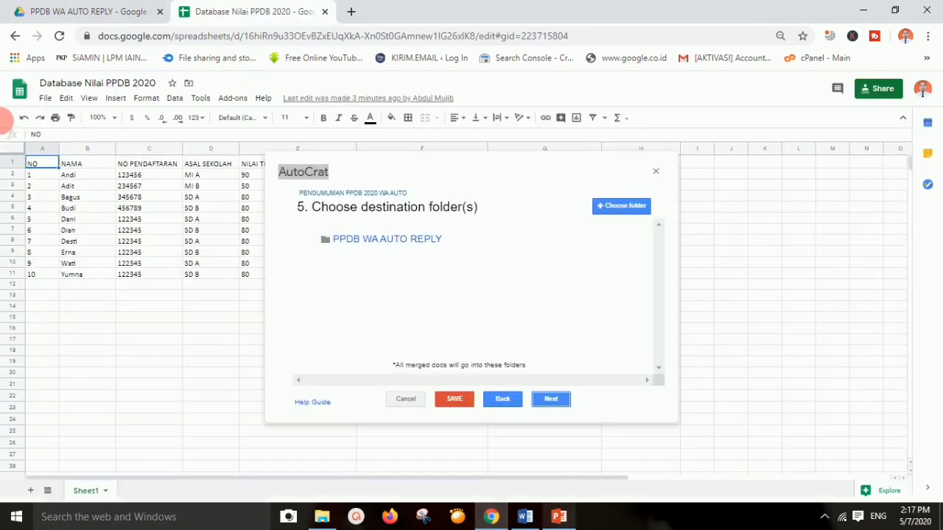
# Add FILE PDF PPDB WA as destination, remove PPDB WA AUTO REPLY, and continue
pyautogui.click(604, 206)
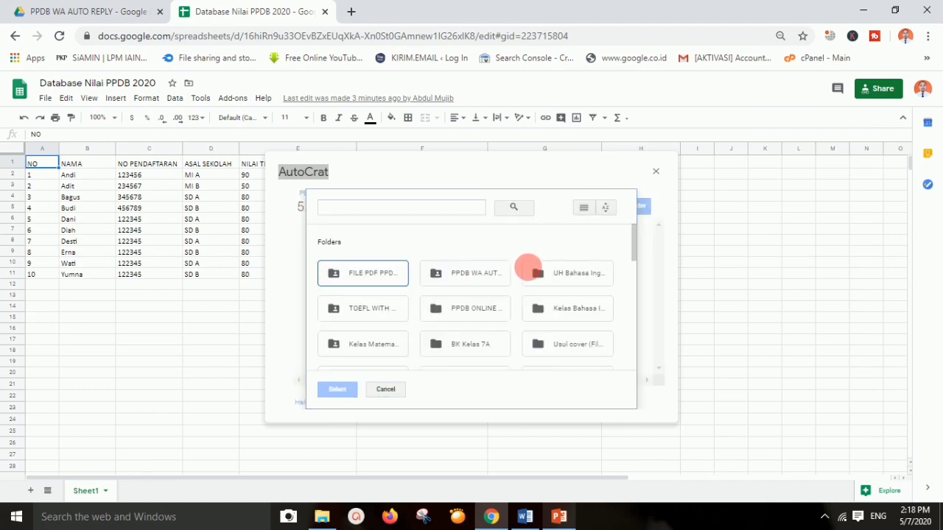
pyautogui.click(364, 281)
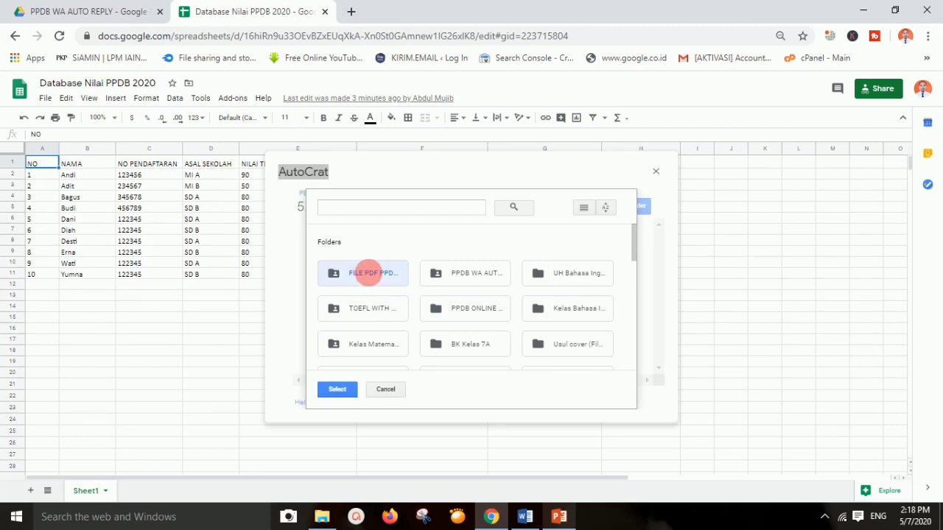
pyautogui.click(329, 389)
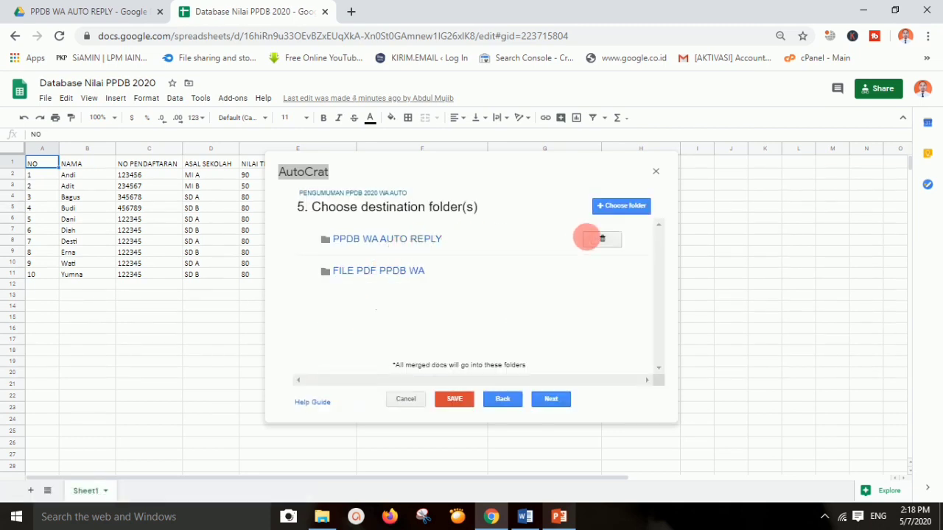
pyautogui.click(588, 237)
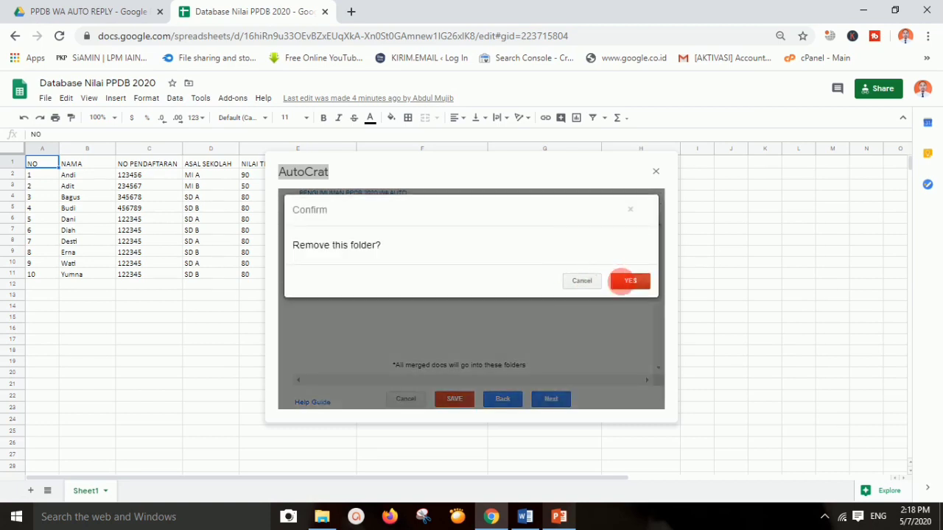
pyautogui.click(623, 281)
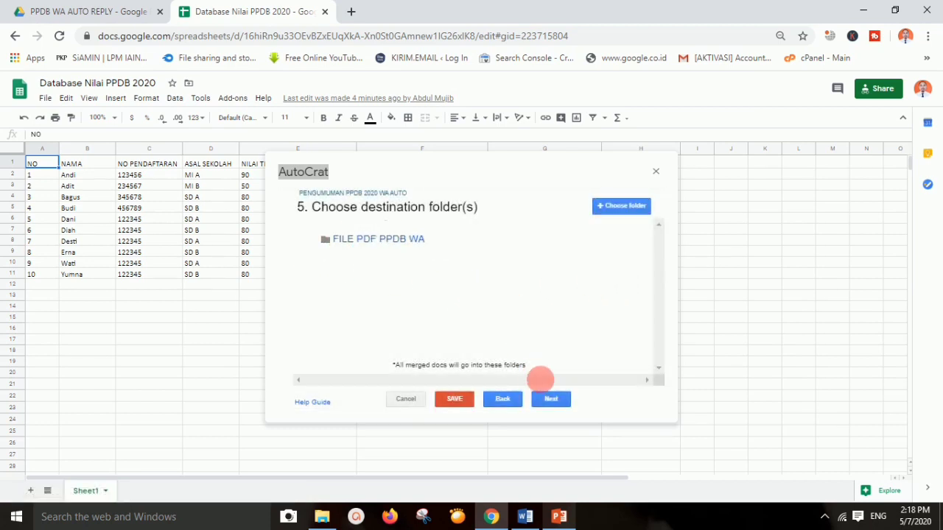
pyautogui.click(550, 398)
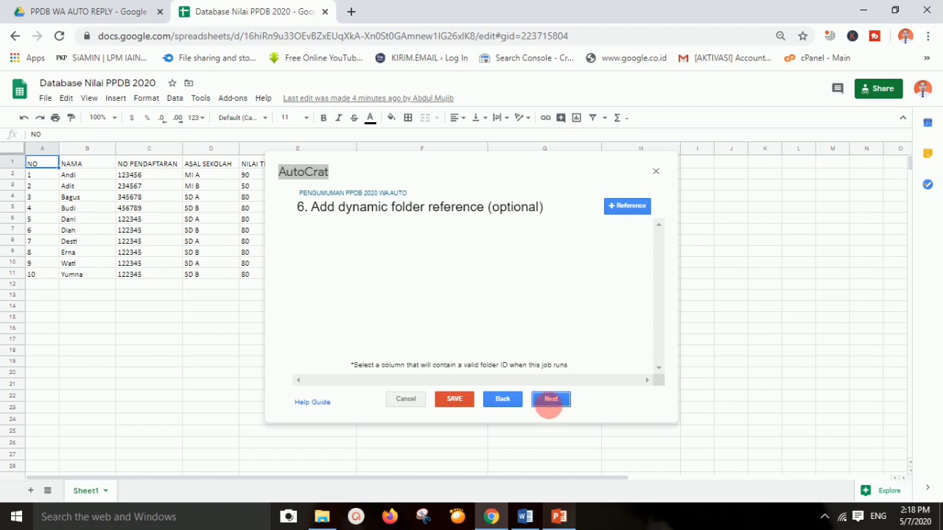
# Skip the dynamic folder and merge condition steps, leaving document sharing set to No
pyautogui.click(551, 398)
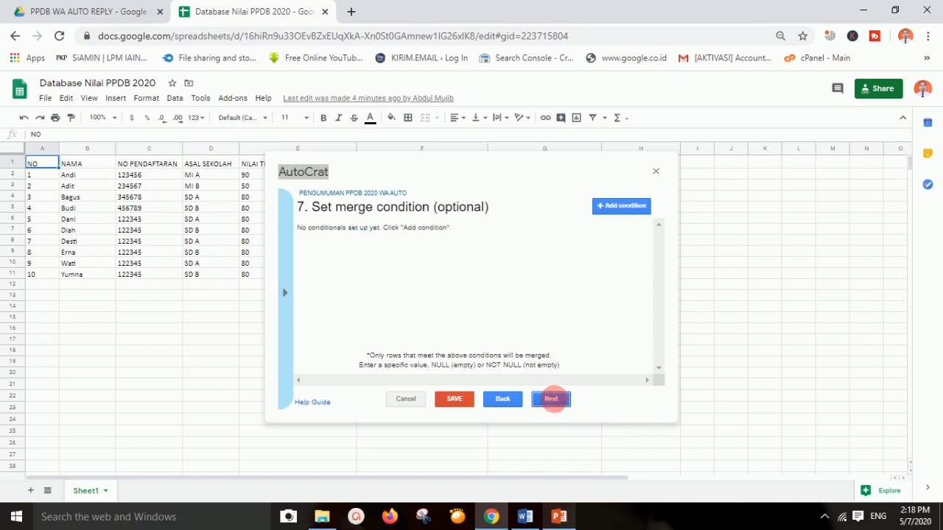
pyautogui.click(551, 398)
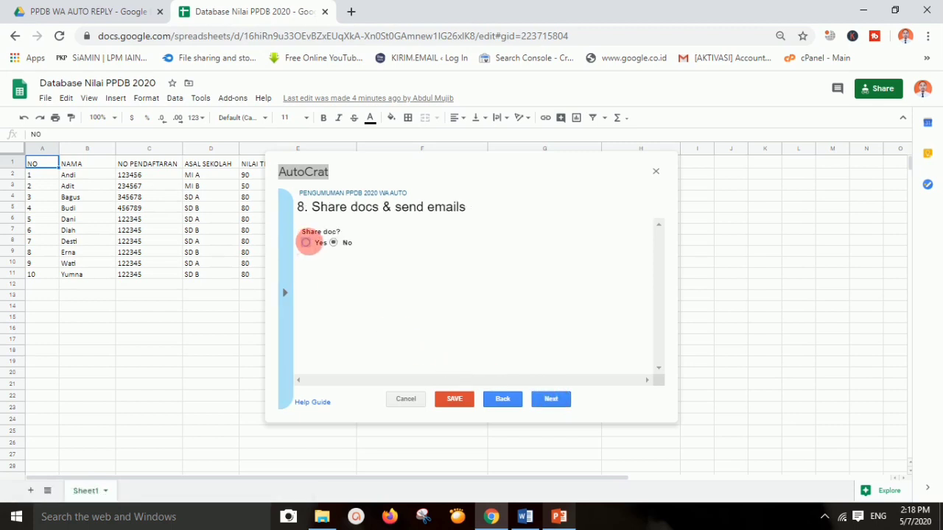
pyautogui.click(306, 242)
pyautogui.scroll(-2, 354, 294)
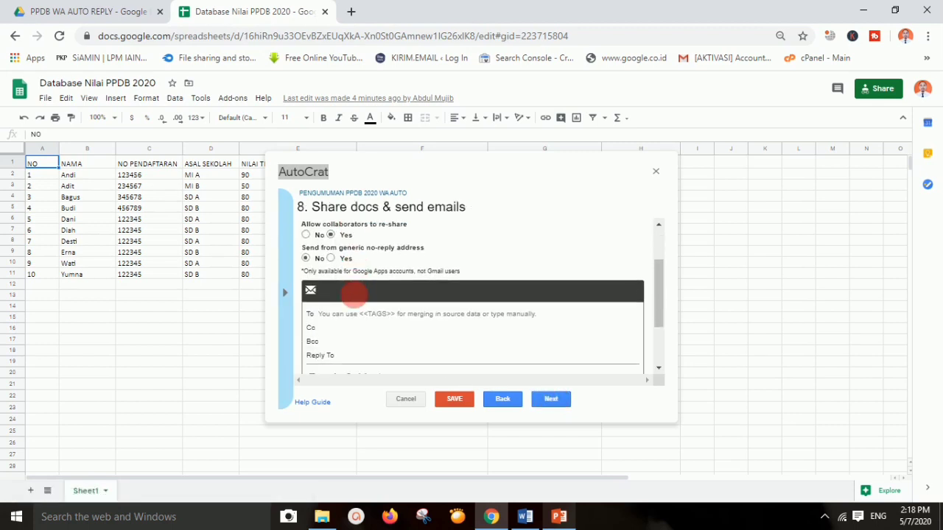
pyautogui.scroll(-2, 354, 295)
pyautogui.scroll(3, 361, 311)
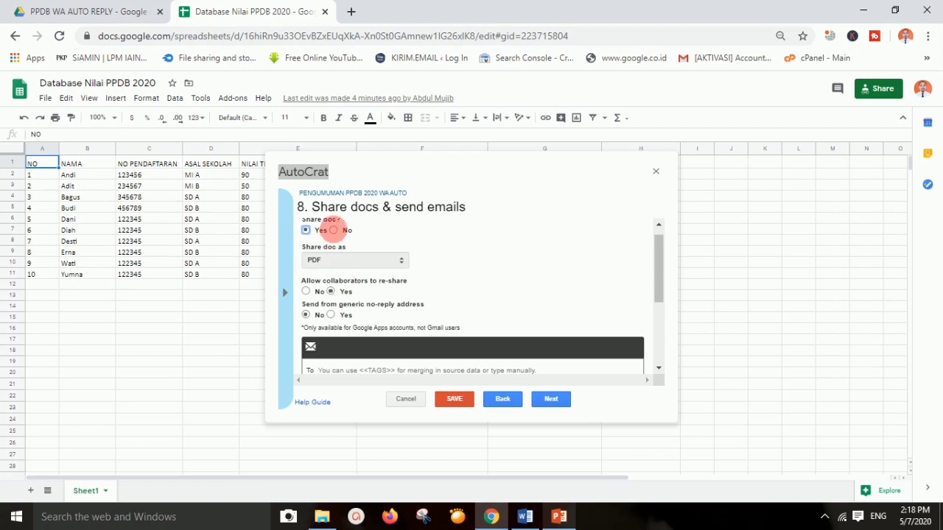
pyautogui.click(333, 230)
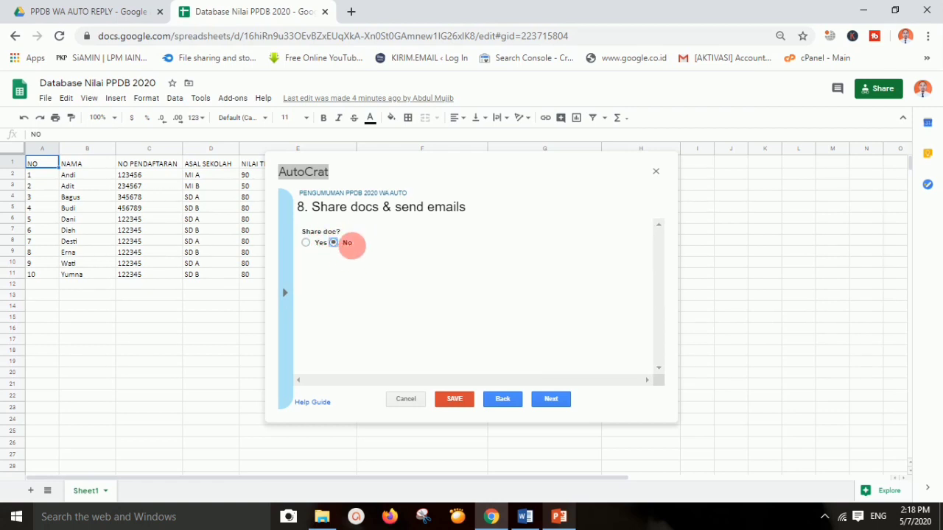
pyautogui.click(549, 397)
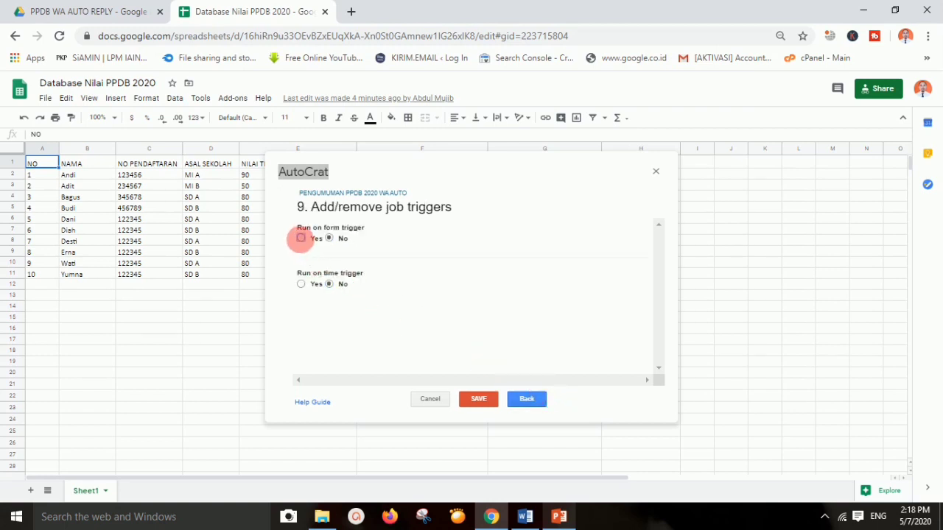
# Turn on Run on form trigger, confirm enabling triggers, and save the PENGUMUMAN PPDB 2020 WA AUTO job
pyautogui.click(301, 238)
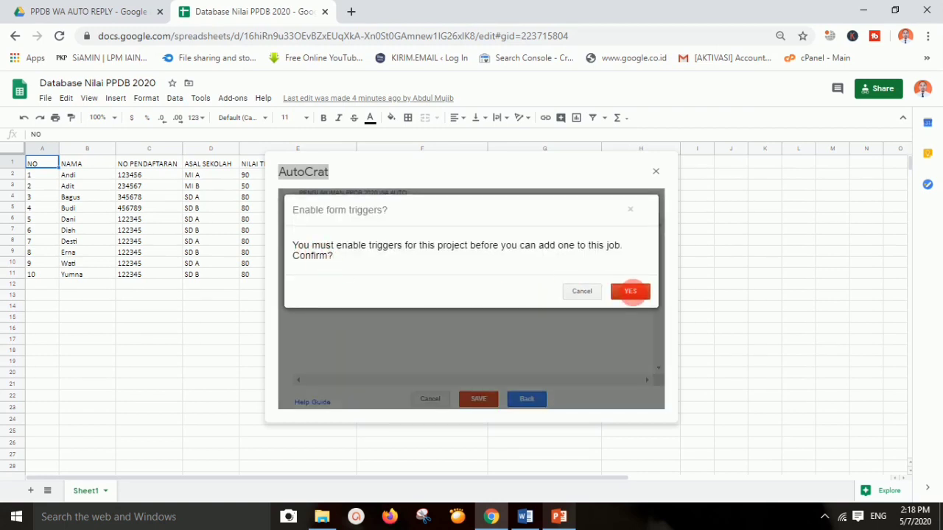
pyautogui.click(630, 291)
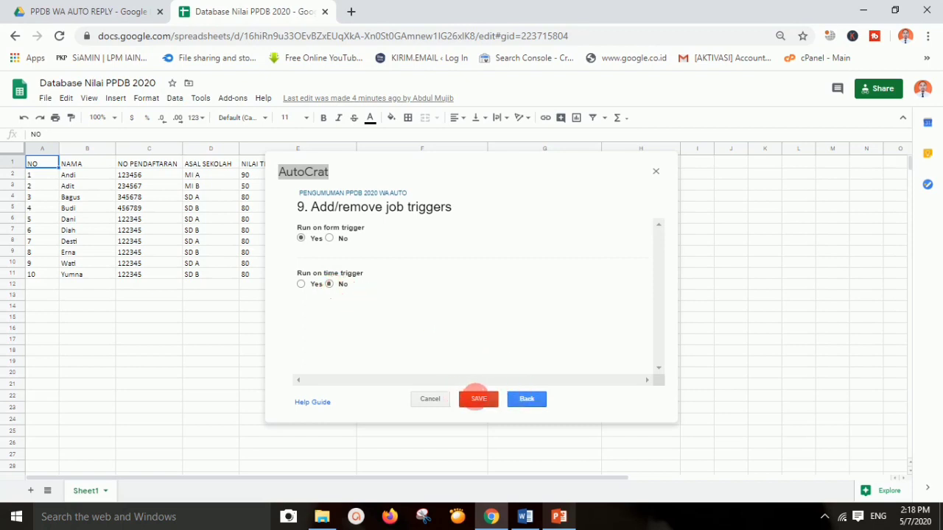
pyautogui.click(478, 398)
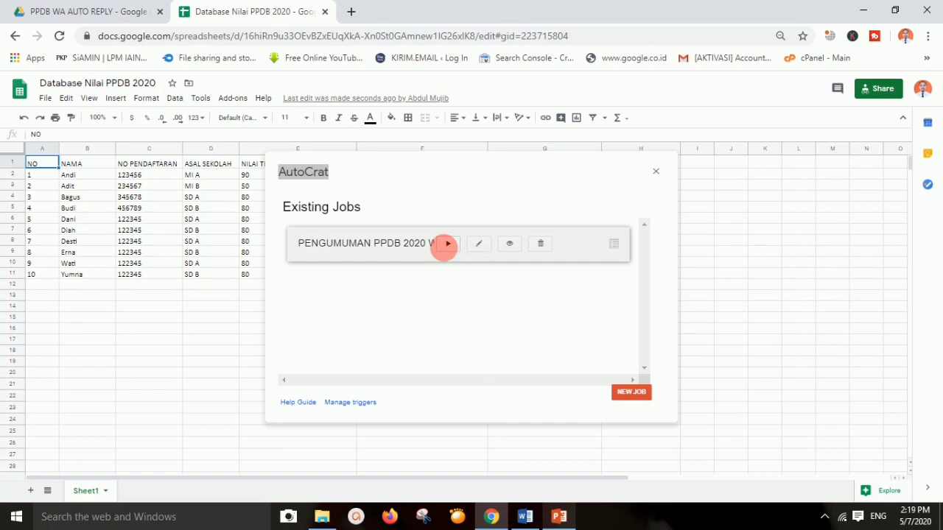
# Run the PENGUMUMAN PPDB 2020 WA AUTO job to generate PDF links for all ten students
pyautogui.click(447, 244)
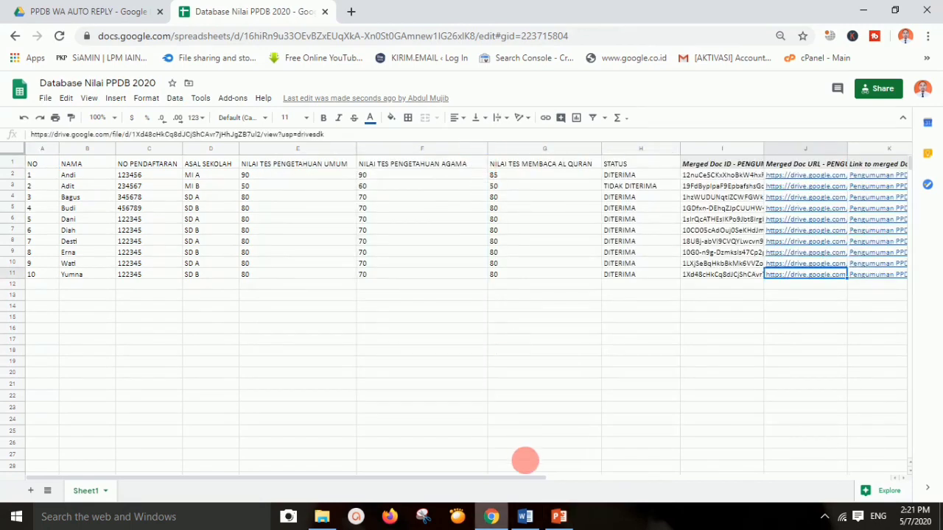
pyautogui.click(559, 517)
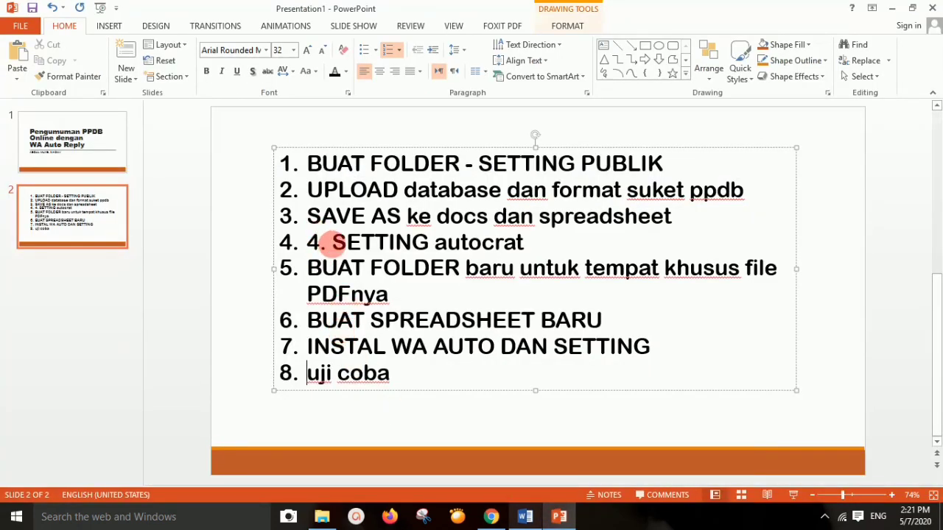
# Delete the duplicate '4.' so item 4 reads 'SETTING autocrat', and select the BUAT SPREADSHEET BARU line
pyautogui.doubleClick(314, 242)
pyautogui.press('BackSpace')
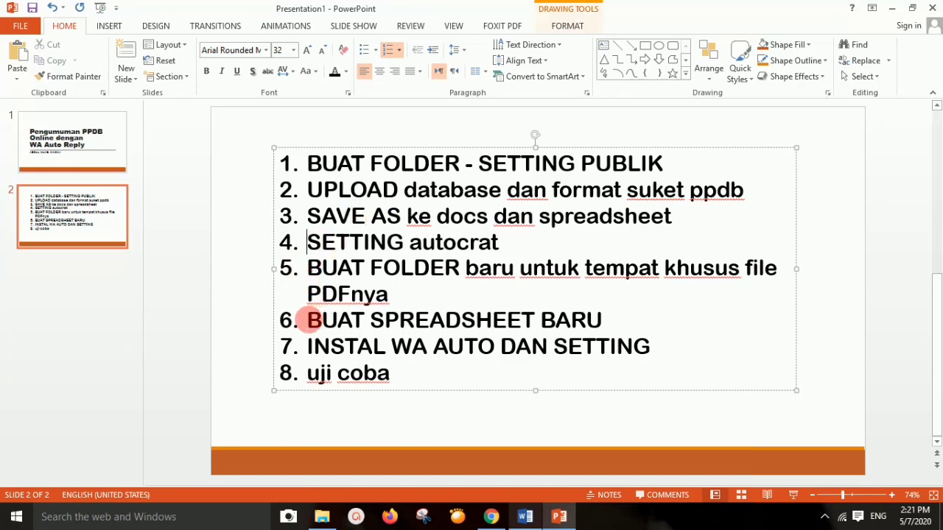
pyautogui.moveTo(302, 319); pyautogui.dragTo(594, 319)
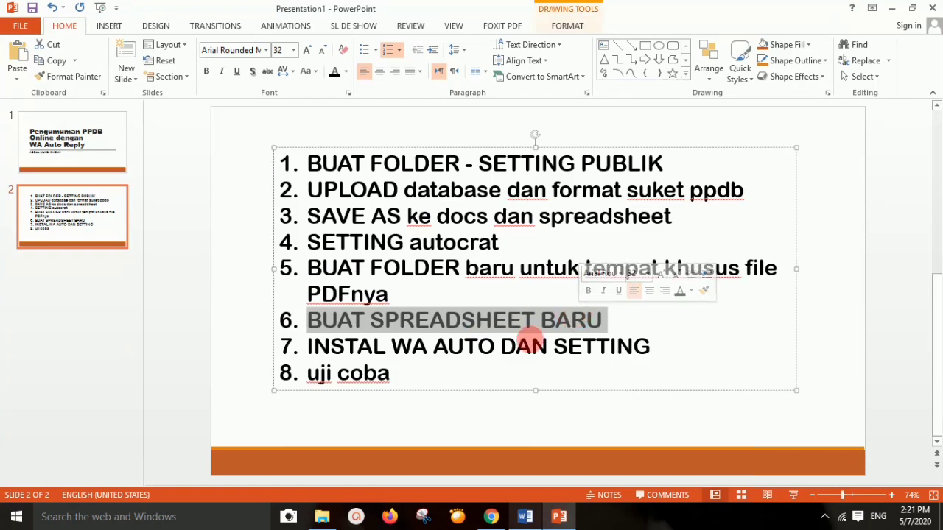
pyautogui.click(491, 517)
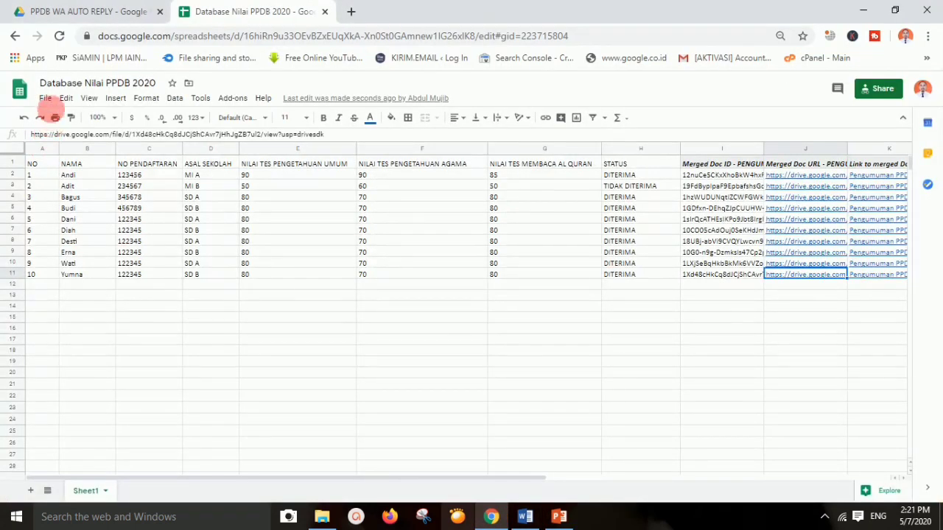
# Create a new blank spreadsheet and name it LINK PPDB WA
pyautogui.click(45, 98)
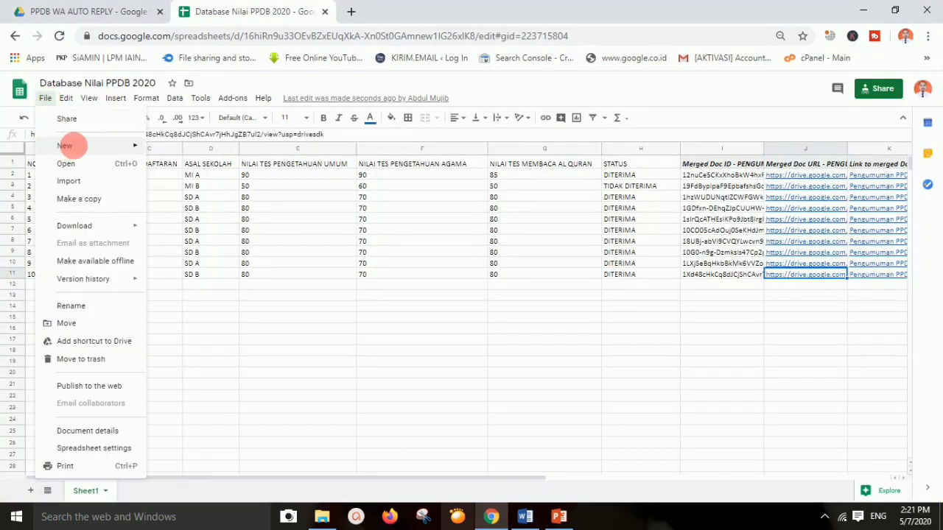
pyautogui.moveTo(66, 145)
pyautogui.click(187, 149)
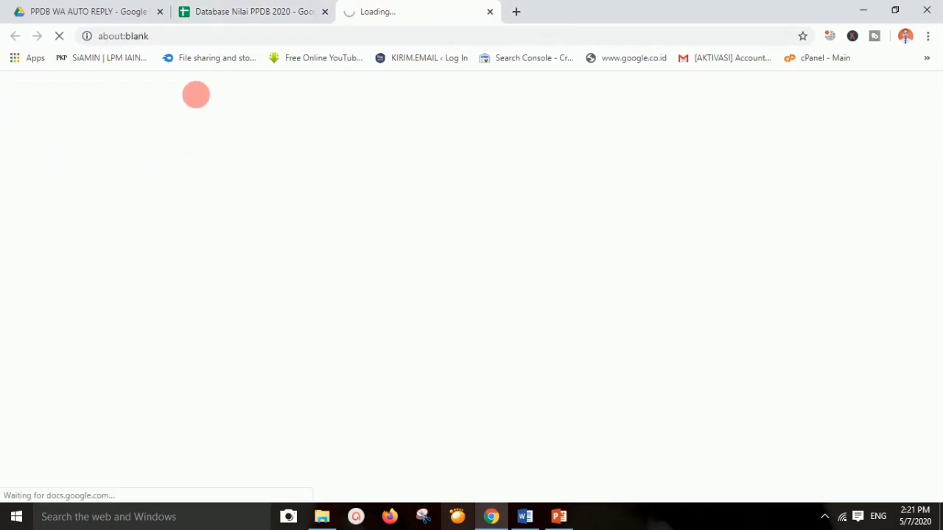
pyautogui.click(91, 81)
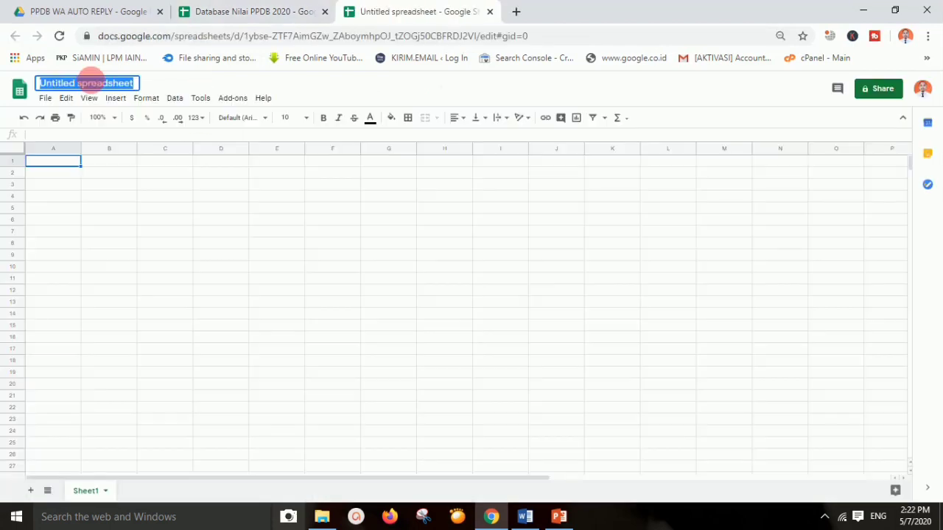
pyautogui.write('LINK PPDB WA')
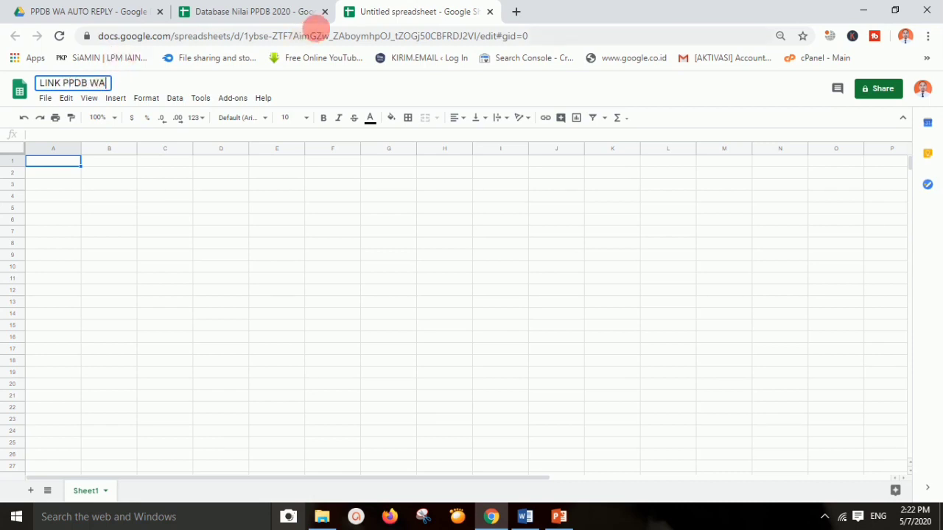
# In Database Nilai PPDB 2020, select the NO PENDAFTARAN column from C1 down
pyautogui.click(259, 11)
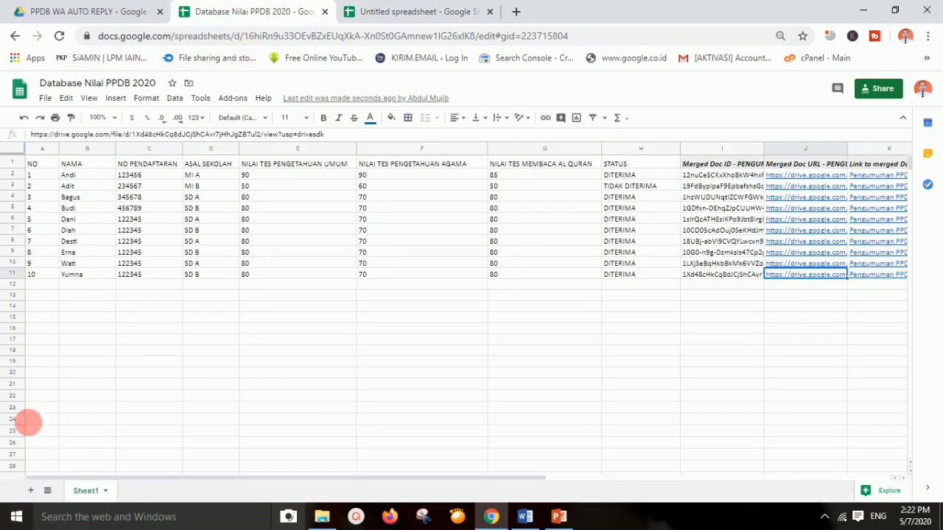
pyautogui.click(165, 162)
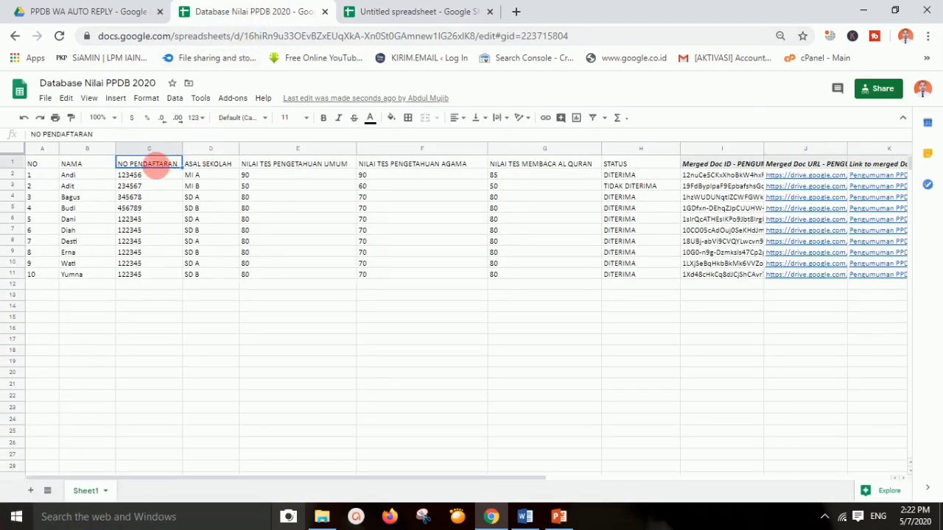
pyautogui.hotkey('shift', 'Down')
pyautogui.hotkey('shift', 'Down')
pyautogui.hotkey('shift', 'Down')
pyautogui.hotkey('shift', 'Down')
pyautogui.hotkey('shift', 'Down')
pyautogui.hotkey('shift', 'Down')
pyautogui.hotkey('shift', 'Down')
pyautogui.hotkey('shift', 'Down')
pyautogui.hotkey('shift', 'Down')
pyautogui.hotkey('shift', 'Down')
pyautogui.hotkey('ctrl', 'c')
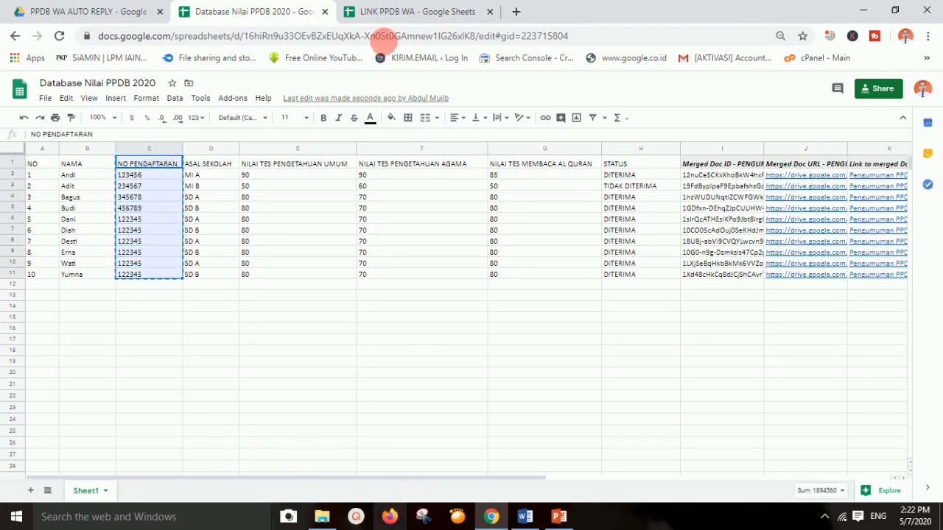
# Paste the registration numbers into column A of LINK PPDB WA and widen the column
pyautogui.click(409, 10)
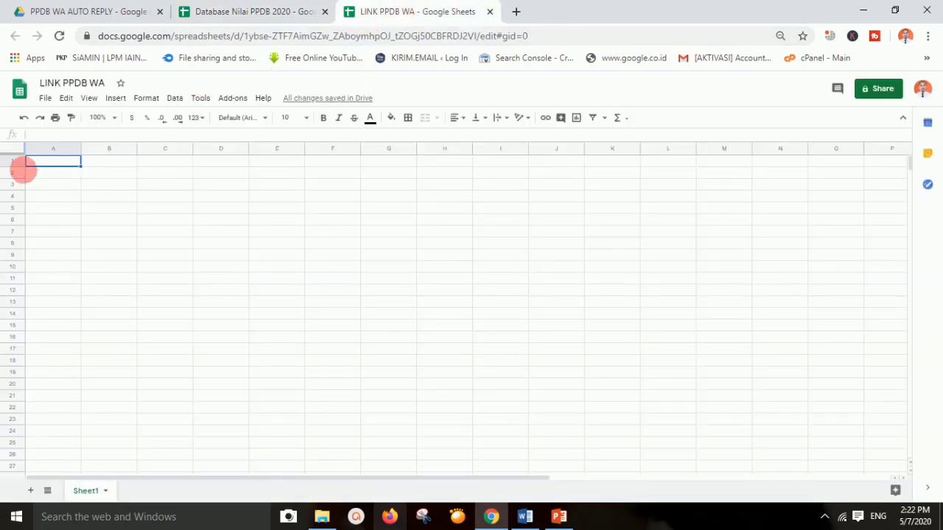
pyautogui.hotkey('ctrl', 'v')
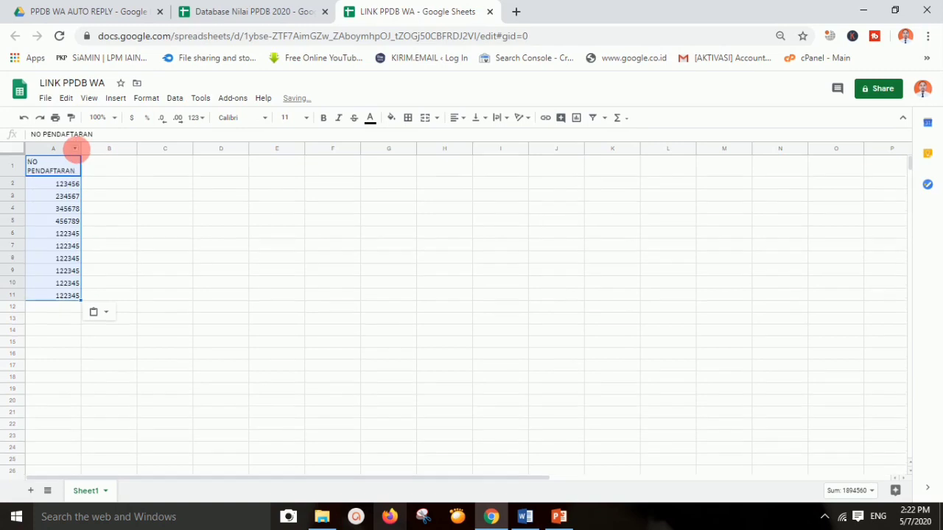
pyautogui.moveTo(80, 149); pyautogui.dragTo(103, 150)
# Select the ten Drive URLs in J2:J11 of Database Nilai PPDB 2020
pyautogui.click(221, 11)
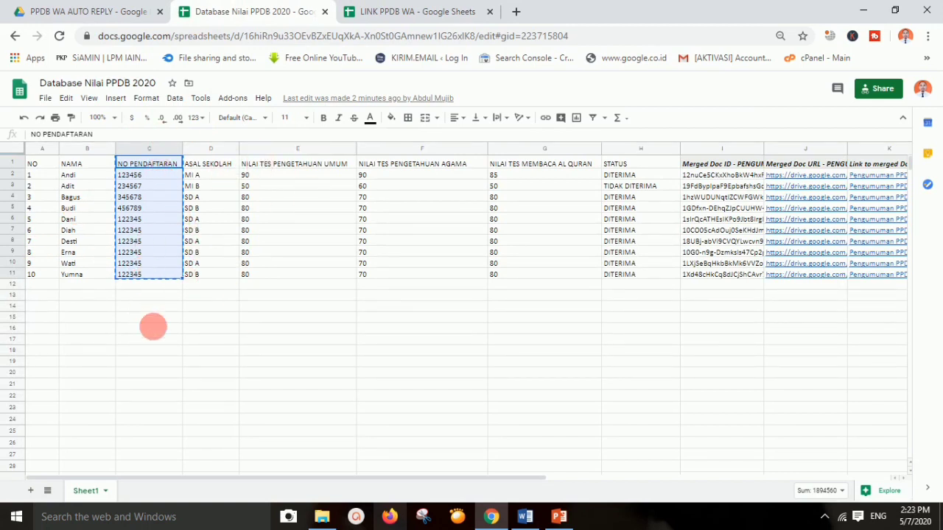
pyautogui.click(309, 370)
pyautogui.click(810, 175)
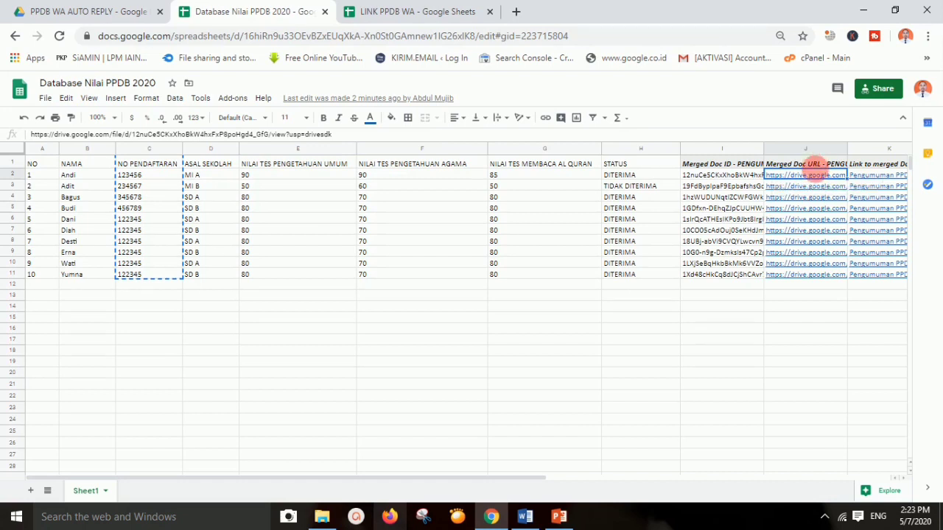
pyautogui.hotkey('shift', 'Down')
pyautogui.hotkey('shift', 'Down')
pyautogui.hotkey('shift', 'Down')
pyautogui.hotkey('shift', 'Down')
pyautogui.hotkey('shift', 'Down')
pyautogui.hotkey('shift', 'Down')
pyautogui.hotkey('shift', 'Down')
pyautogui.hotkey('shift', 'Down')
pyautogui.hotkey('shift', 'Down')
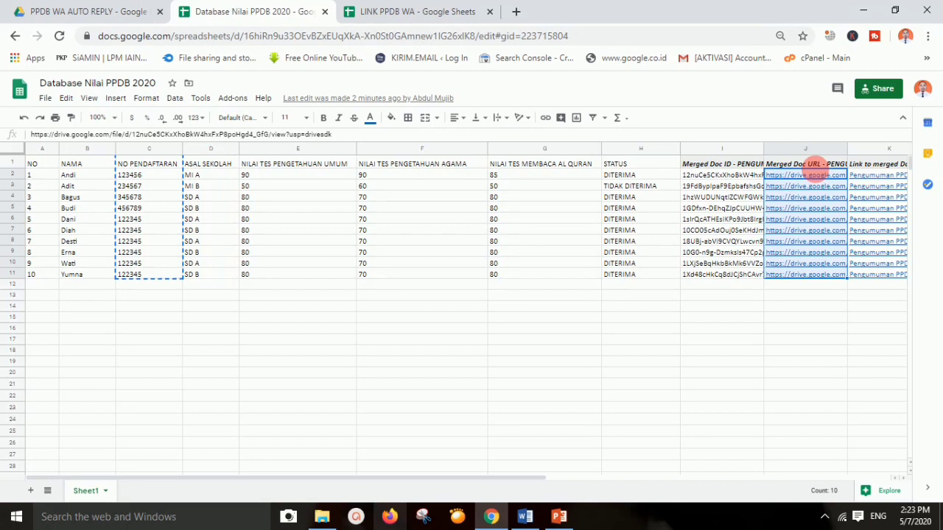
# Paste the Drive links into B2 of LINK PPDB WA and add the LINK header in B1
pyautogui.click(398, 11)
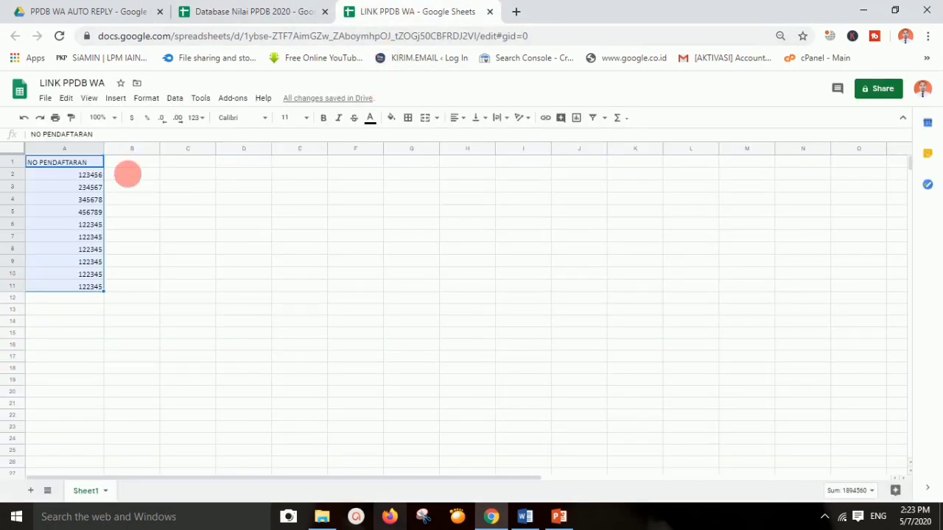
pyautogui.click(128, 173)
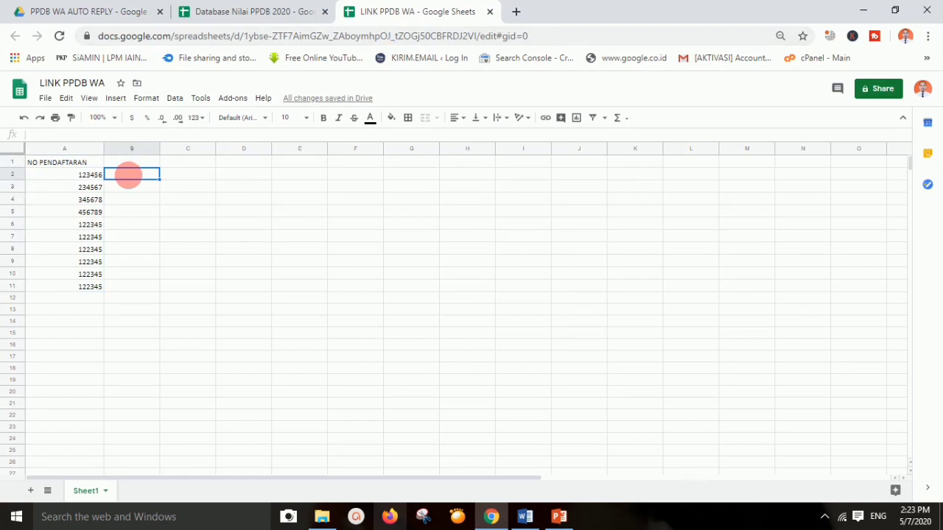
pyautogui.click(138, 160)
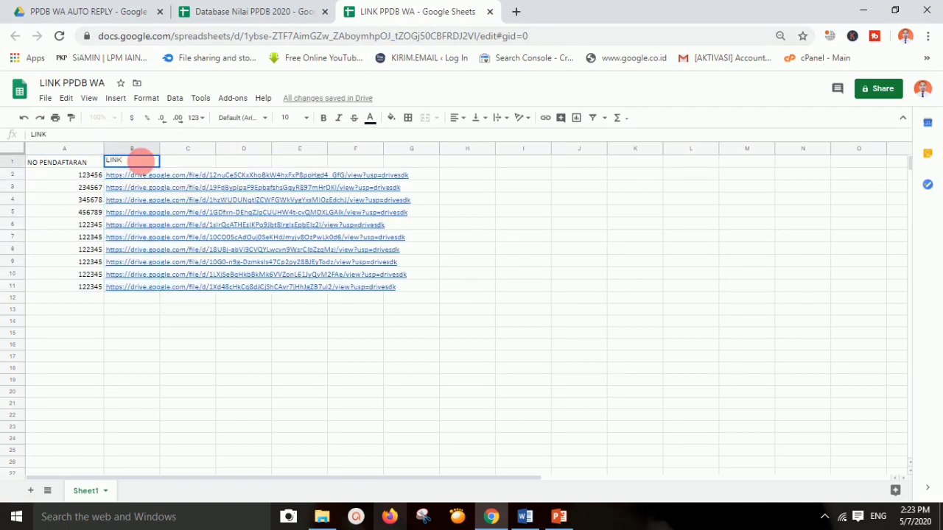
pyautogui.click(138, 315)
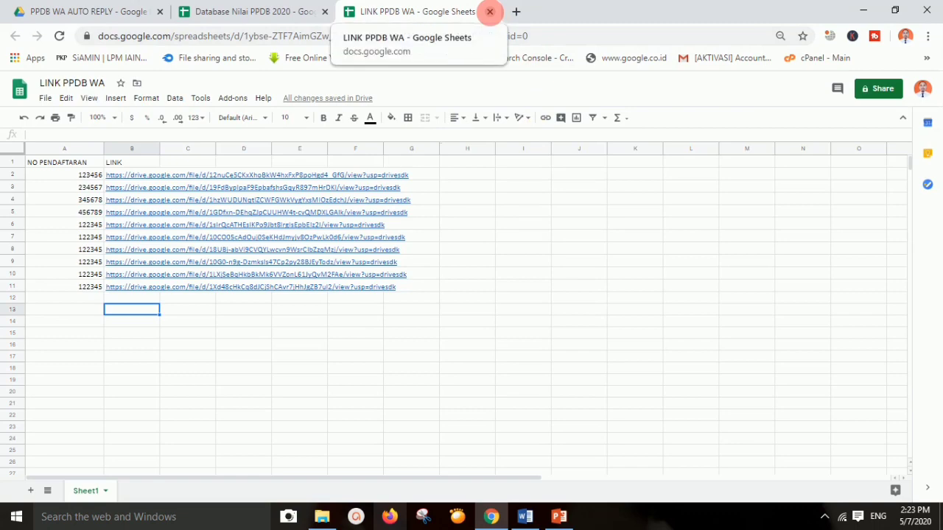
# Close the LINK PPDB WA tab and highlight step 7, INSTAL WA AUTO DAN SETTING, in PowerPoint
pyautogui.click(490, 11)
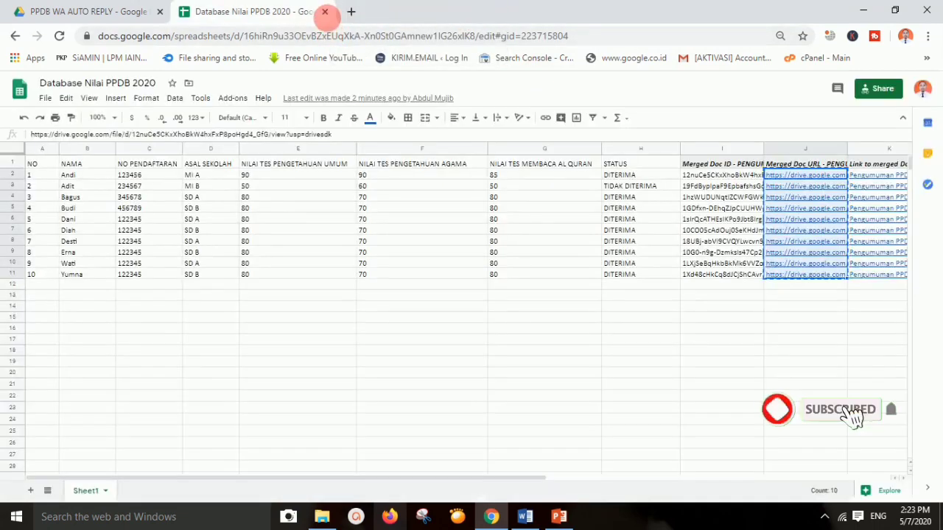
pyautogui.click(559, 516)
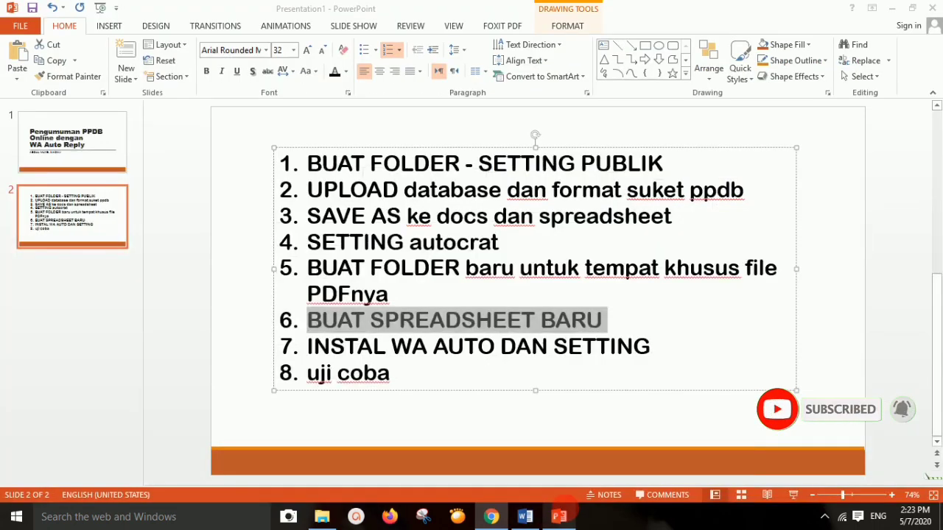
pyautogui.moveTo(307, 346); pyautogui.dragTo(610, 343)
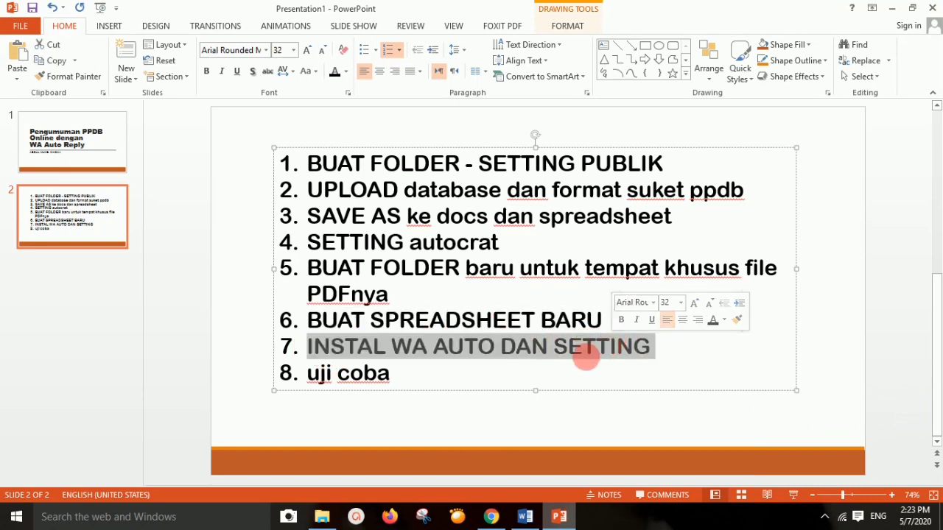
pyautogui.click(528, 347)
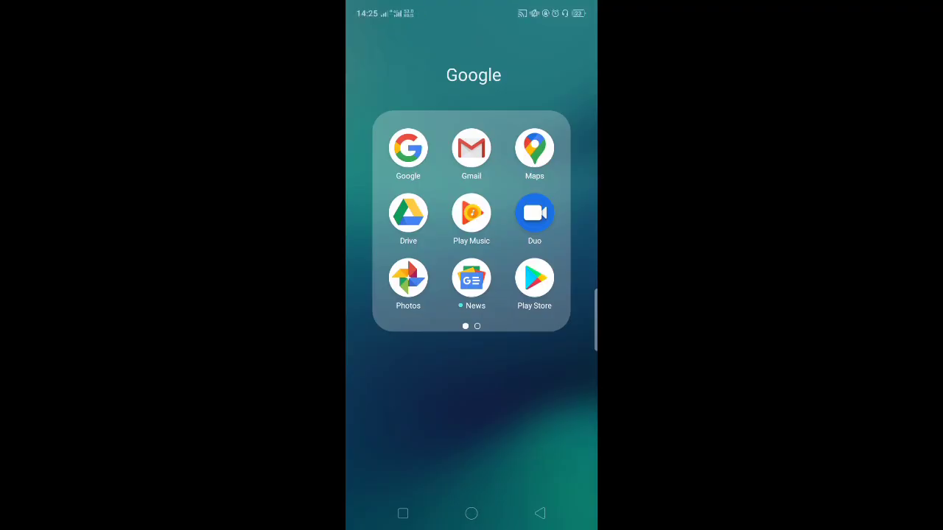
# Search the Play Store for 'wa auto', install WhatsAuto - Reply App, and launch it
pyautogui.click(534, 279)
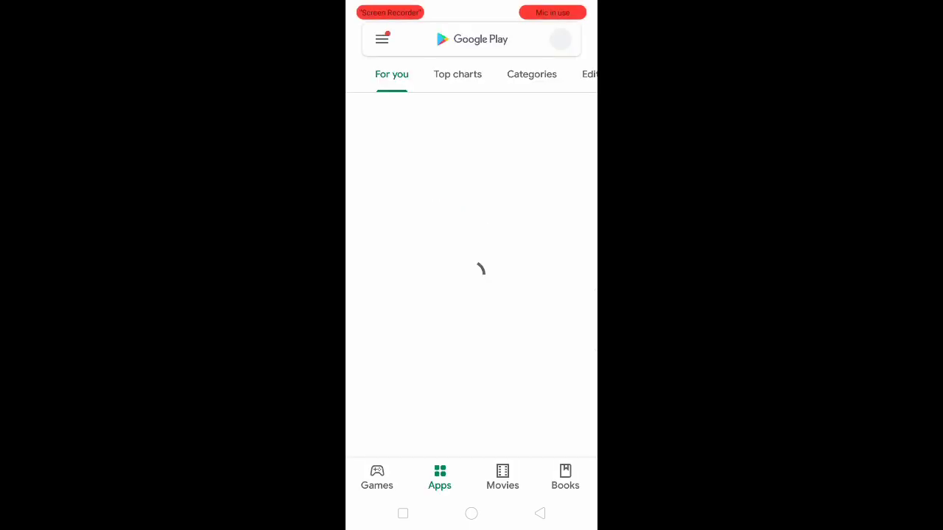
pyautogui.click(458, 39)
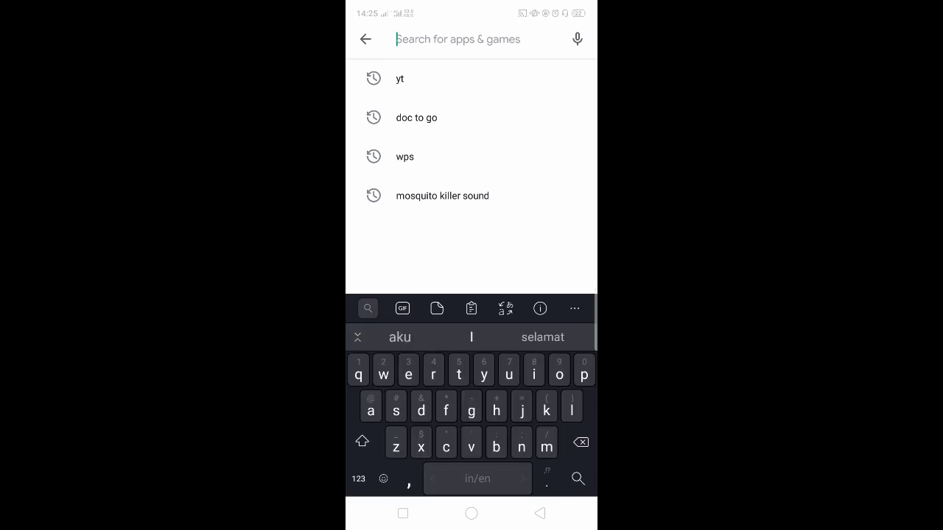
pyautogui.write('wa')
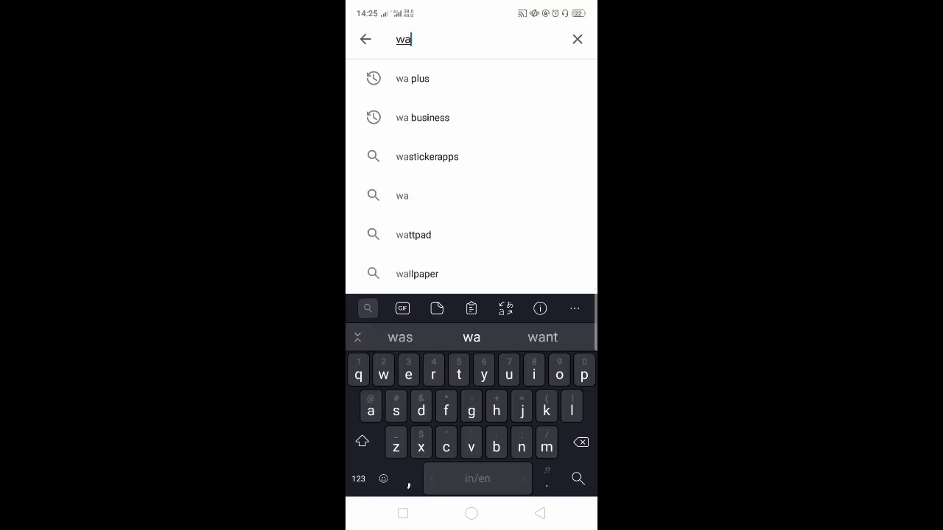
pyautogui.write('aut')
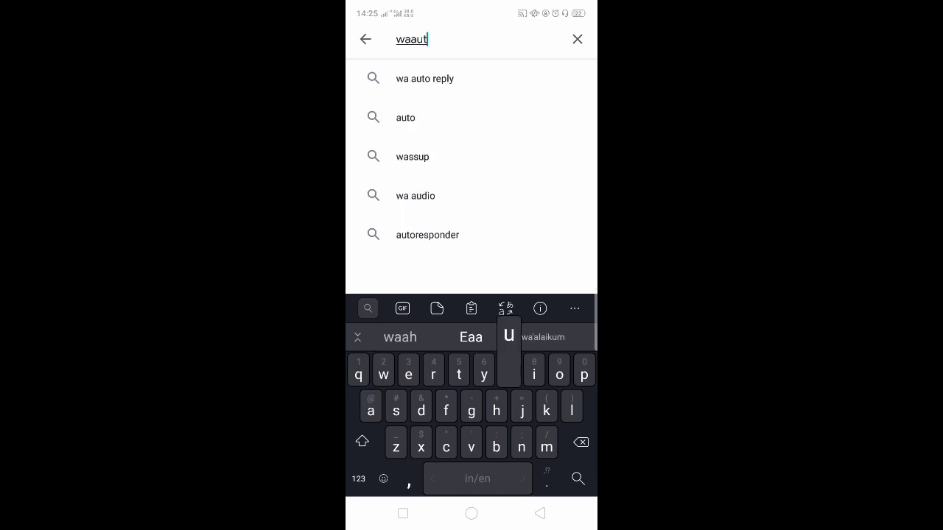
pyautogui.click(424, 78)
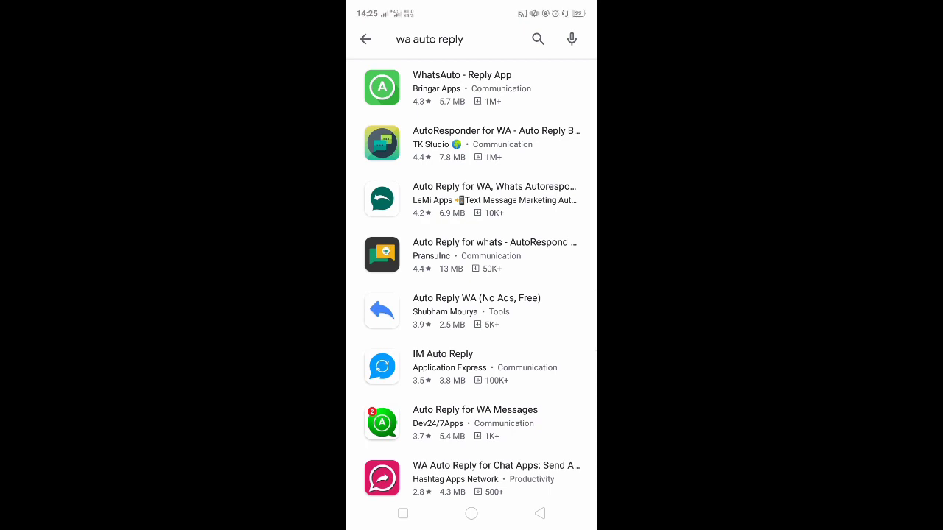
pyautogui.click(471, 87)
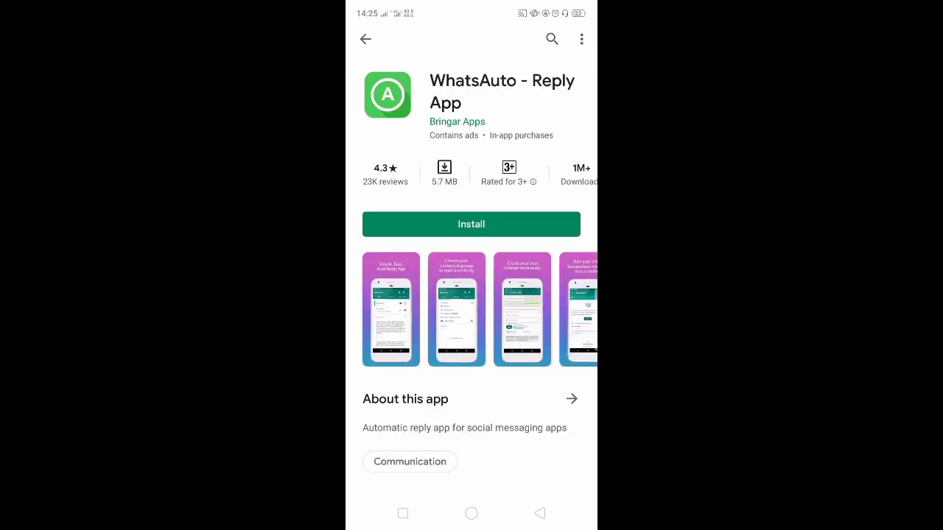
pyautogui.click(472, 224)
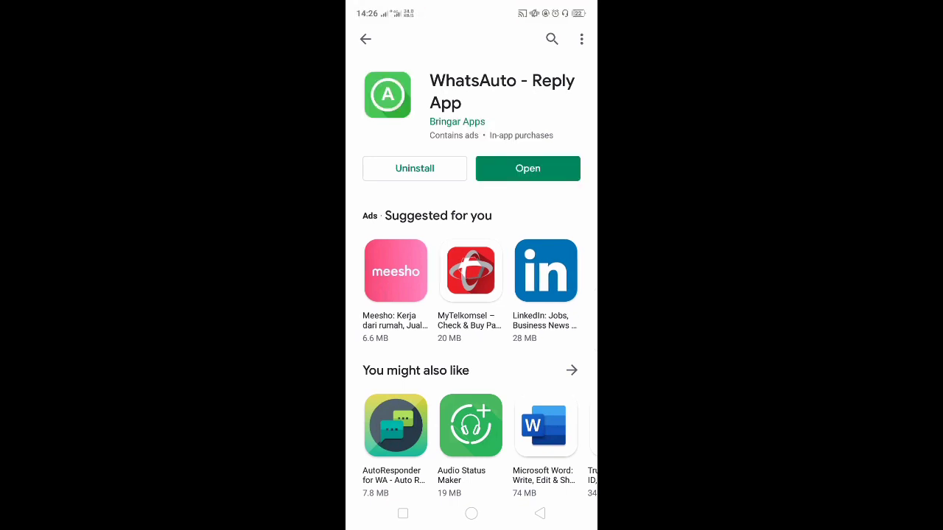
pyautogui.click(527, 169)
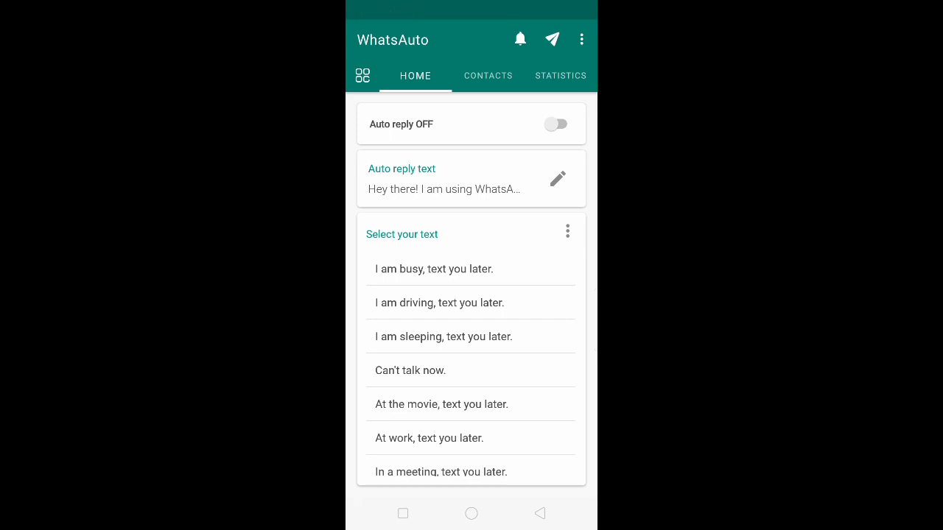
# Switch auto reply on, set WhatsAuto's notification access to Allow, and edit the reply text
pyautogui.click(555, 124)
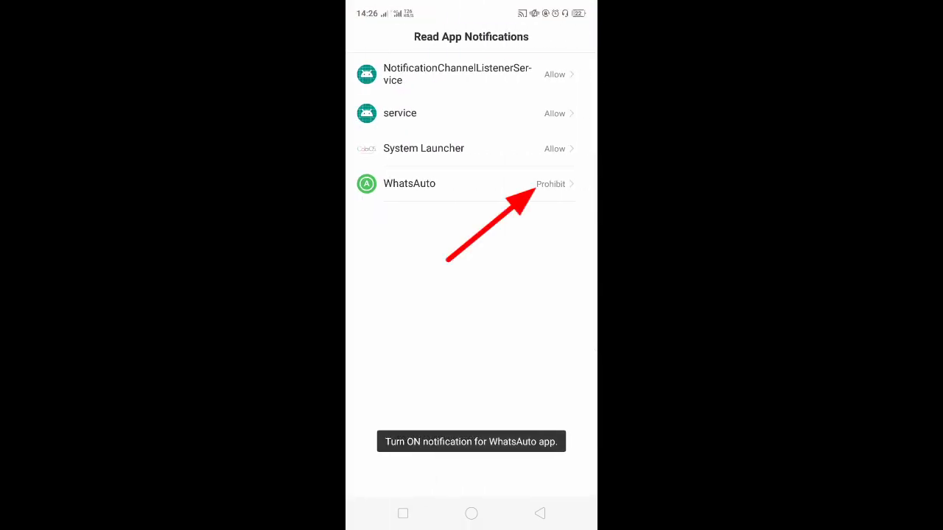
pyautogui.click(551, 184)
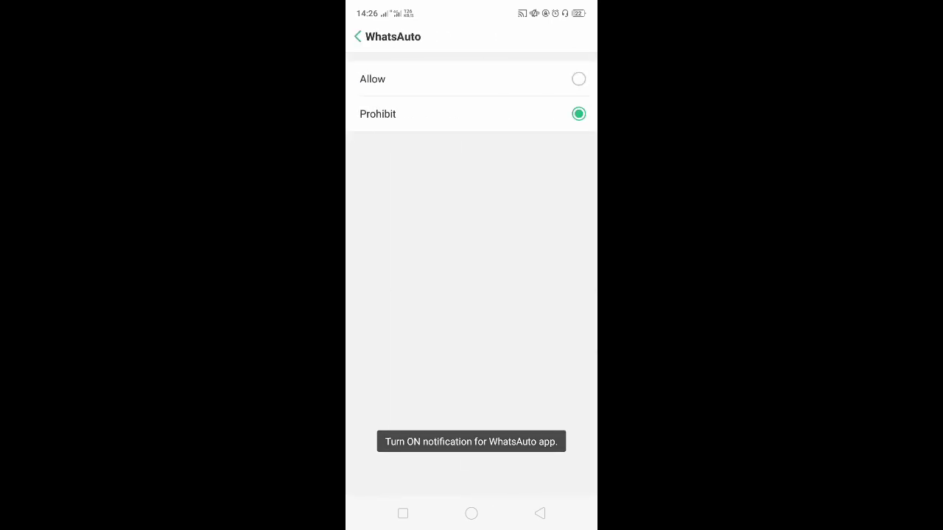
pyautogui.click(578, 79)
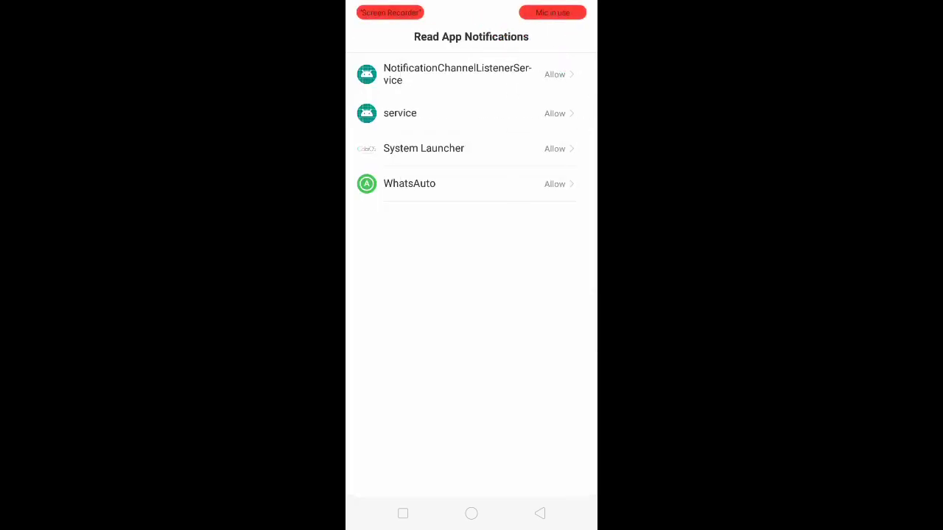
pyautogui.click(540, 514)
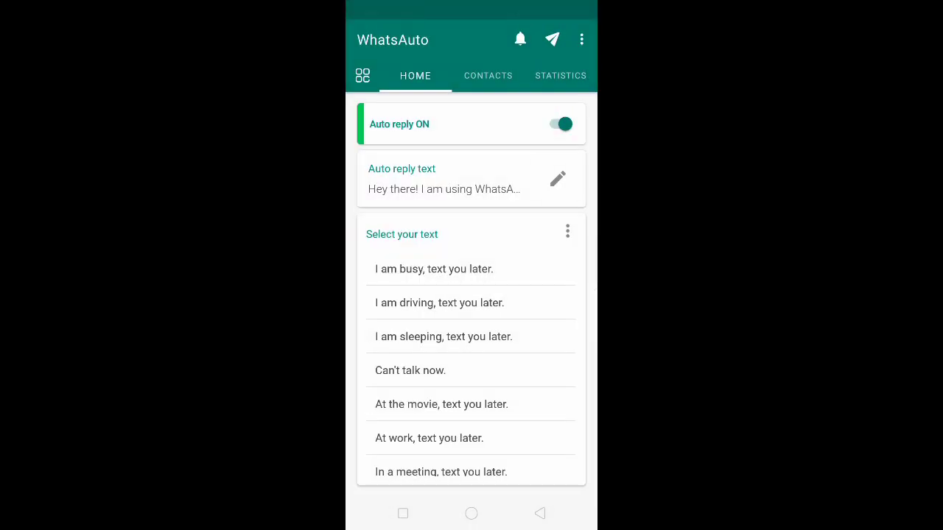
pyautogui.click(557, 179)
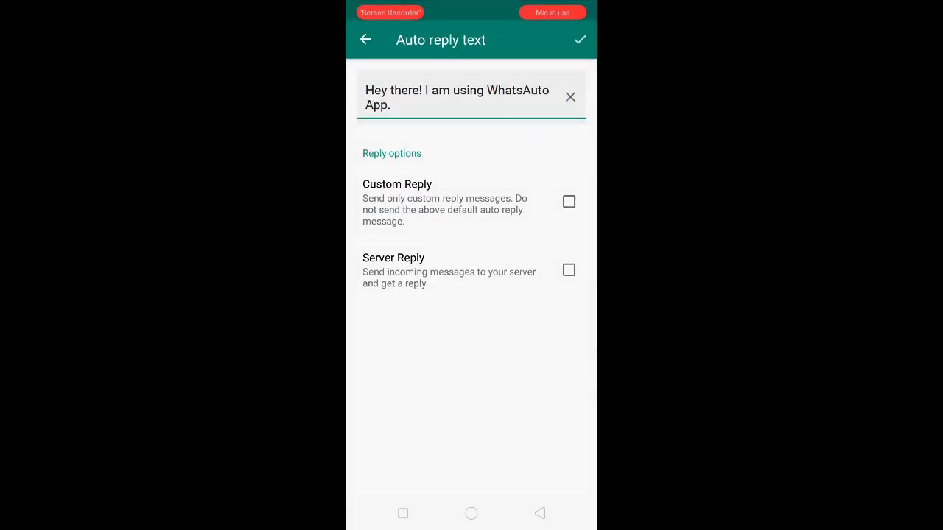
# Replace the default reply with 'Silahkan masukkan no pendaftaran Anda untuk mendapat info kelulusan PPDB' and save
pyautogui.click(570, 98)
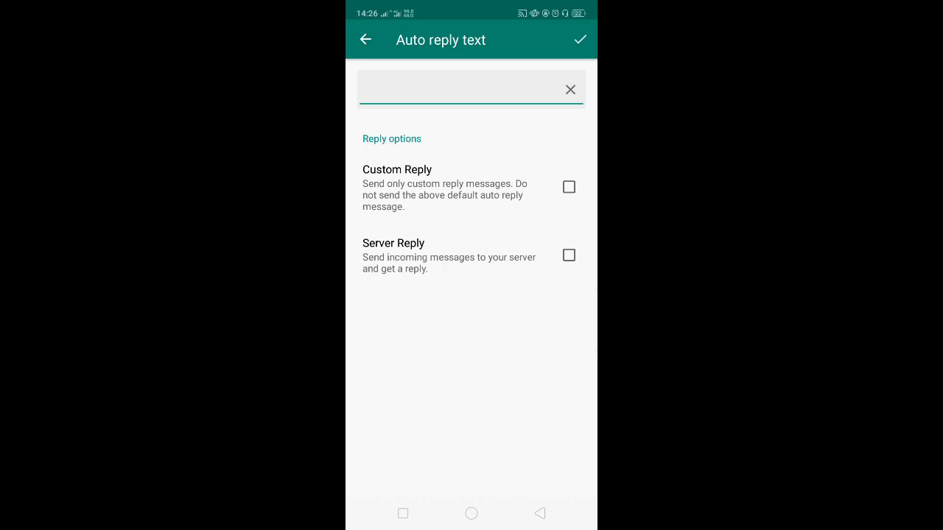
pyautogui.write('Sila')
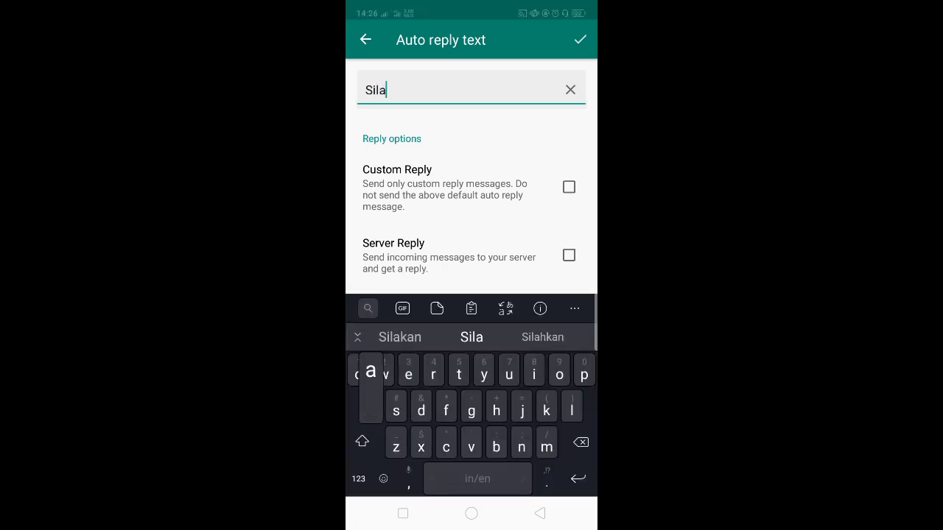
pyautogui.write('hkan m')
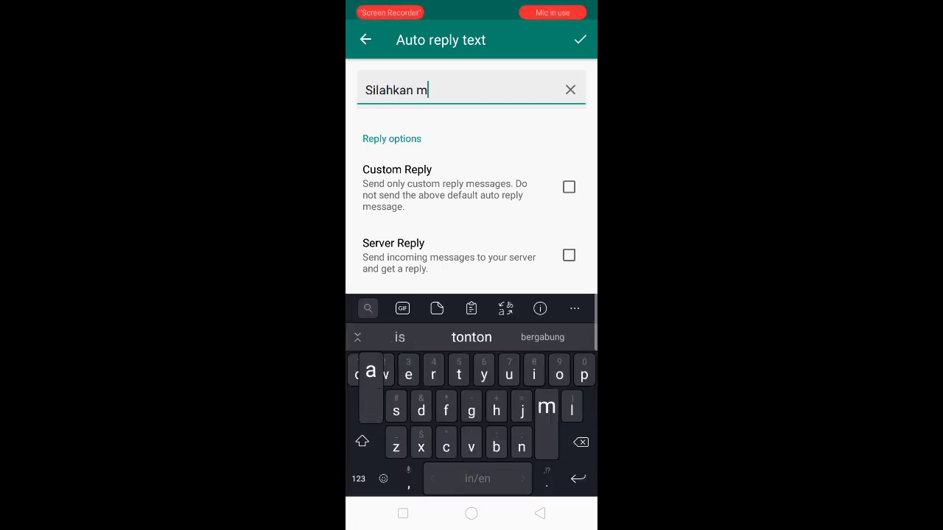
pyautogui.write('asukkan n')
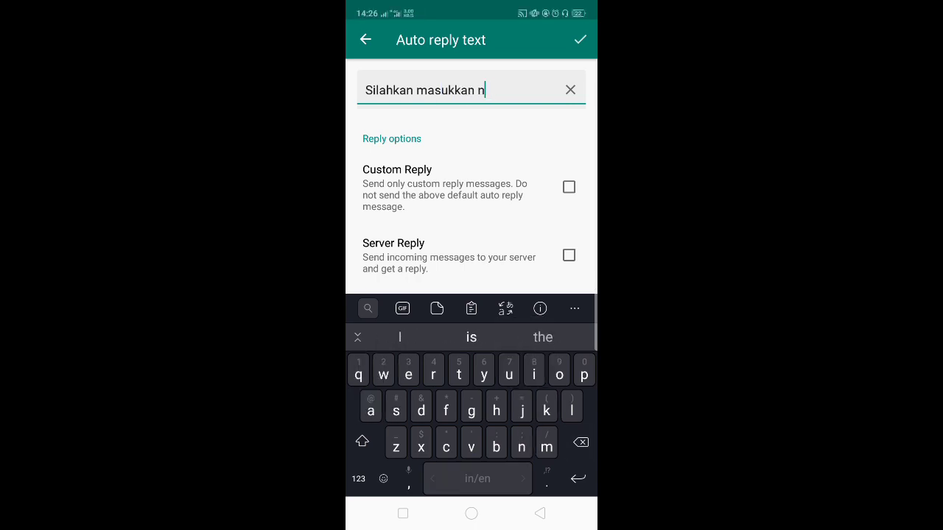
pyautogui.write('i o pendaftara')
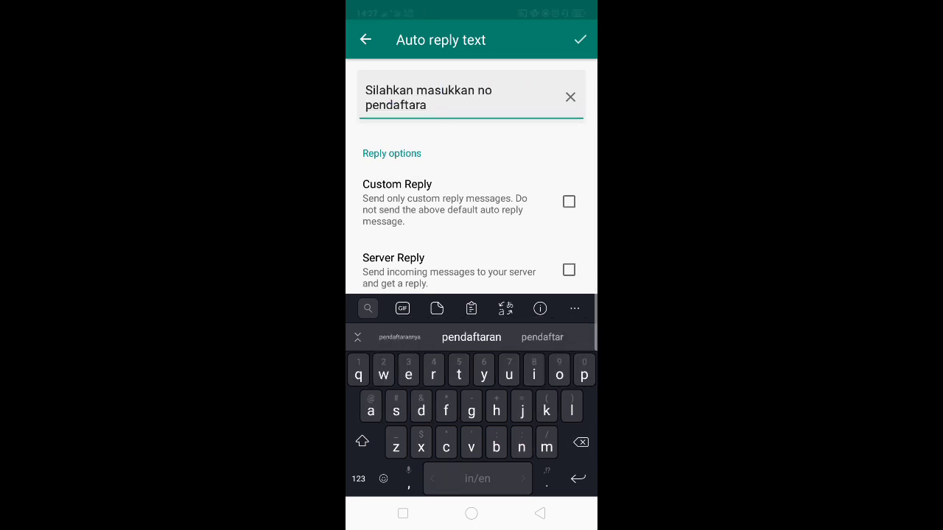
pyautogui.write('n Anda ')
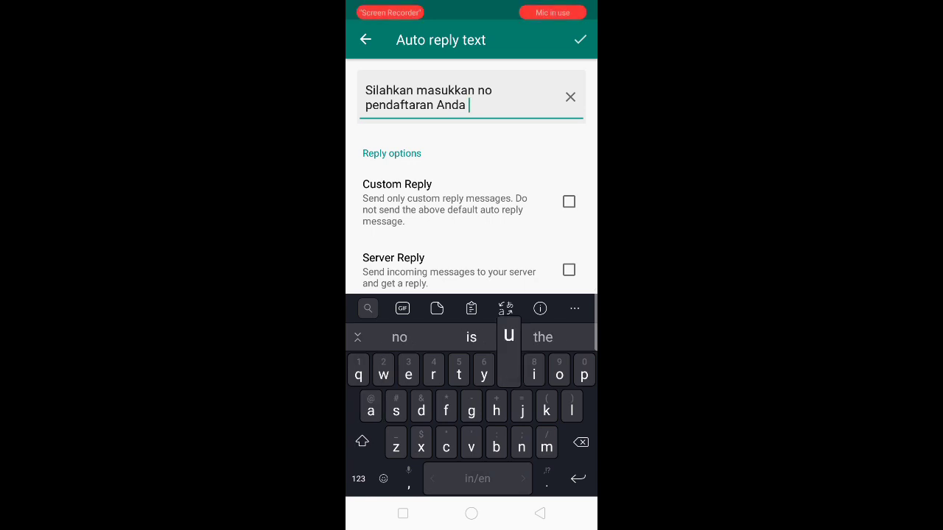
pyautogui.write('untuk mendapa')
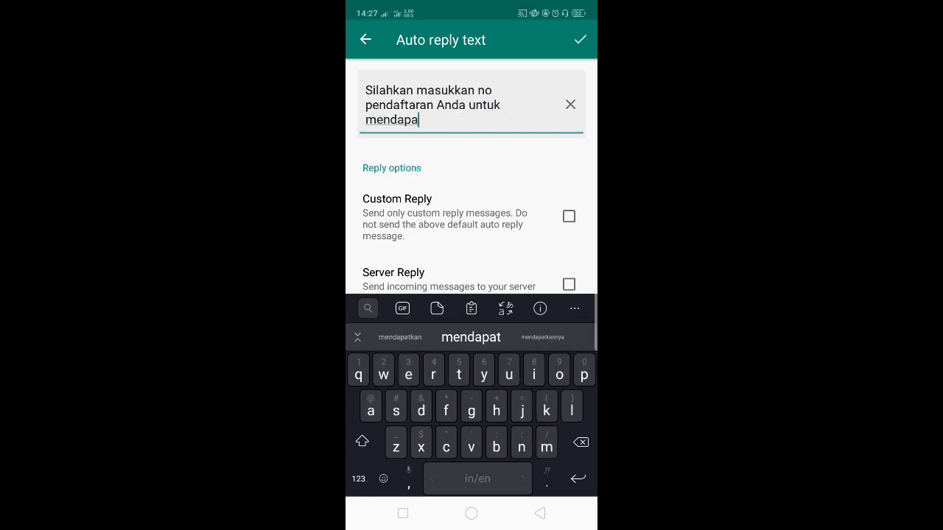
pyautogui.write('t info kelulu')
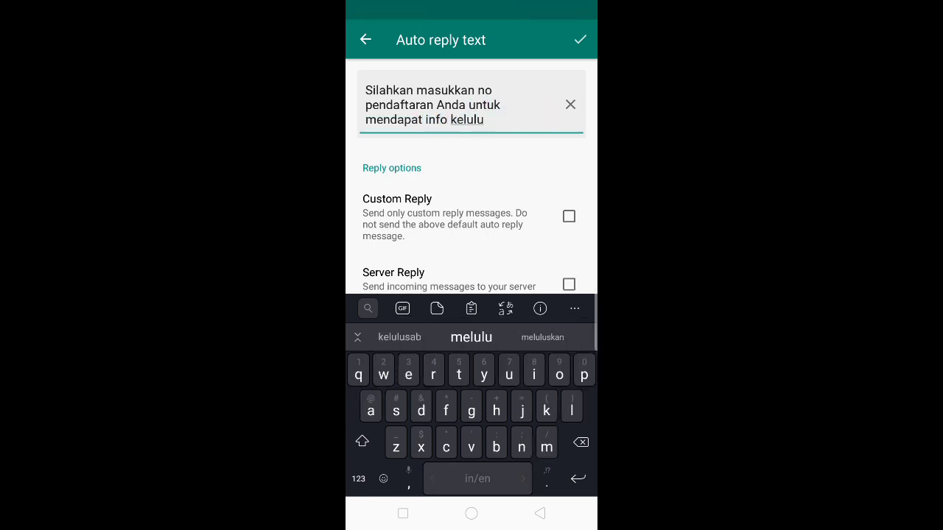
pyautogui.write('san PPD')
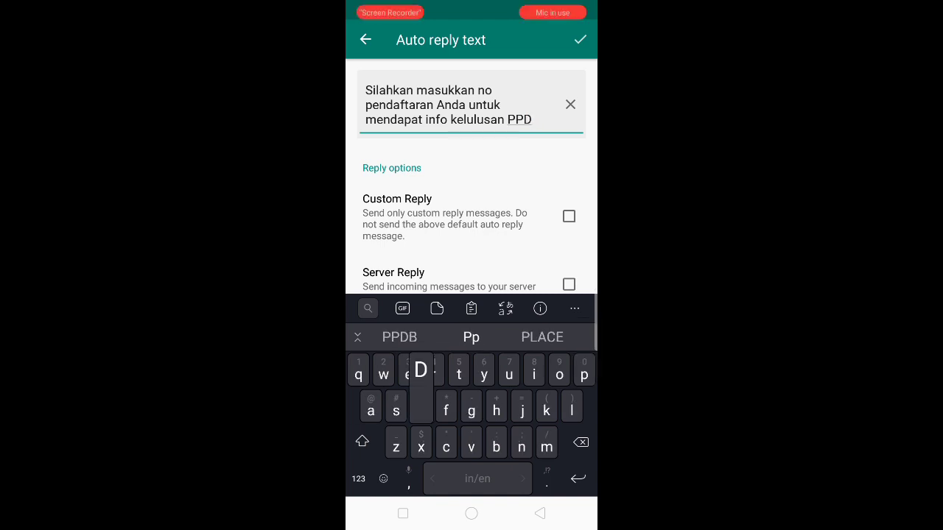
pyautogui.write('B')
pyautogui.click(579, 39)
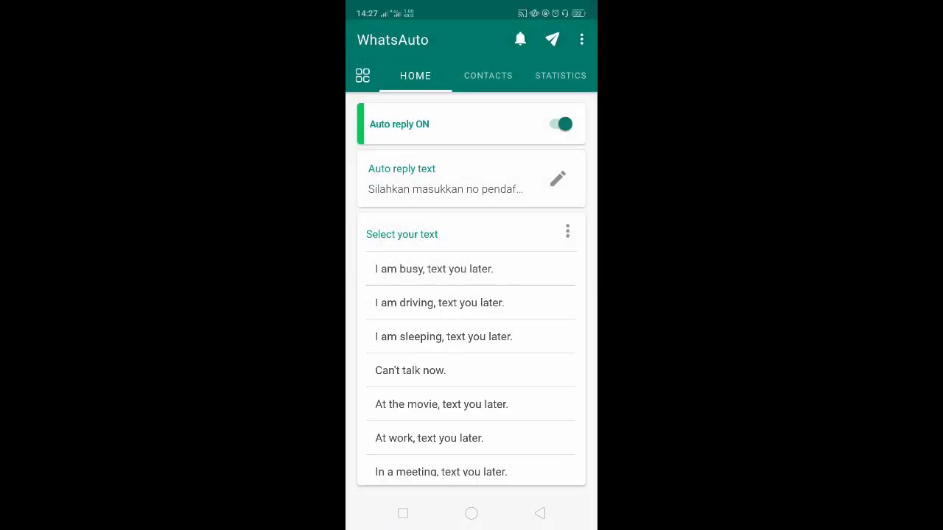
# Review the CONTACTS and HOME tabs, then go to the WhatsAuto feature Menu
pyautogui.click(487, 75)
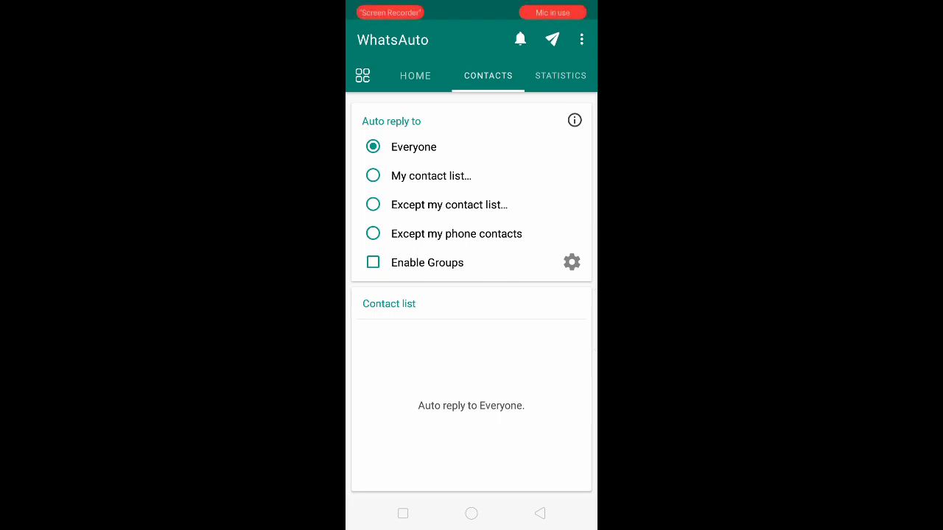
pyautogui.click(415, 76)
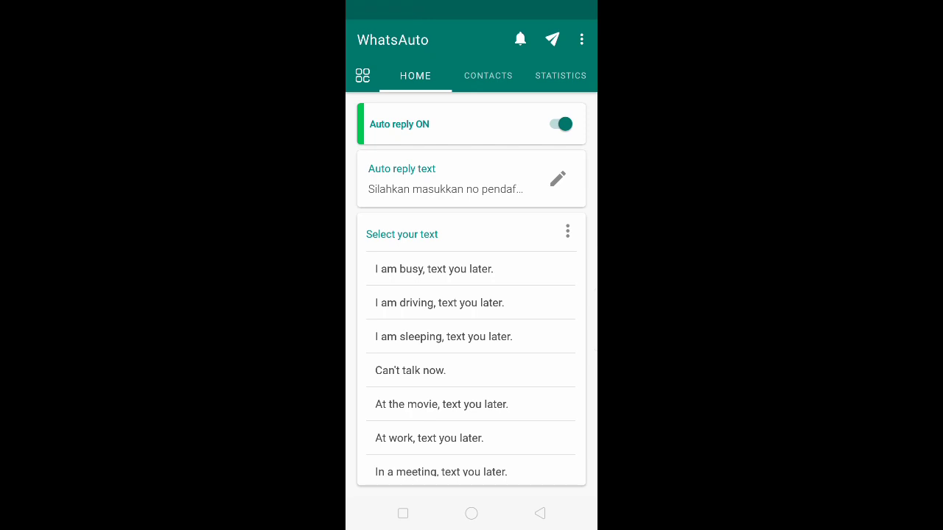
pyautogui.click(488, 76)
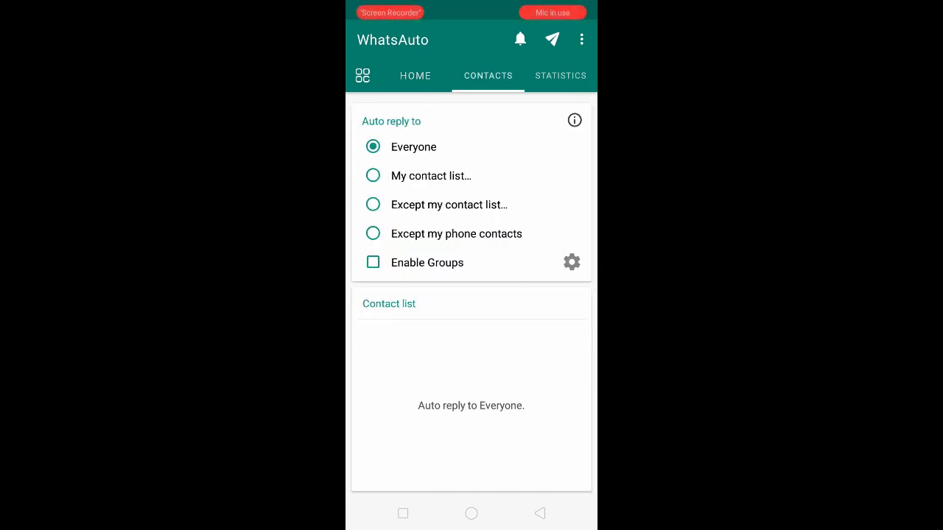
pyautogui.click(415, 76)
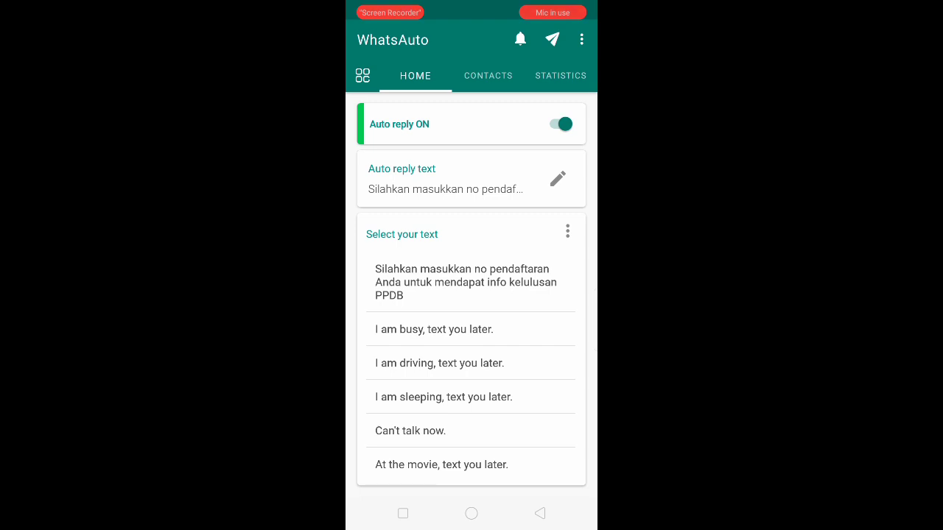
pyautogui.click(363, 76)
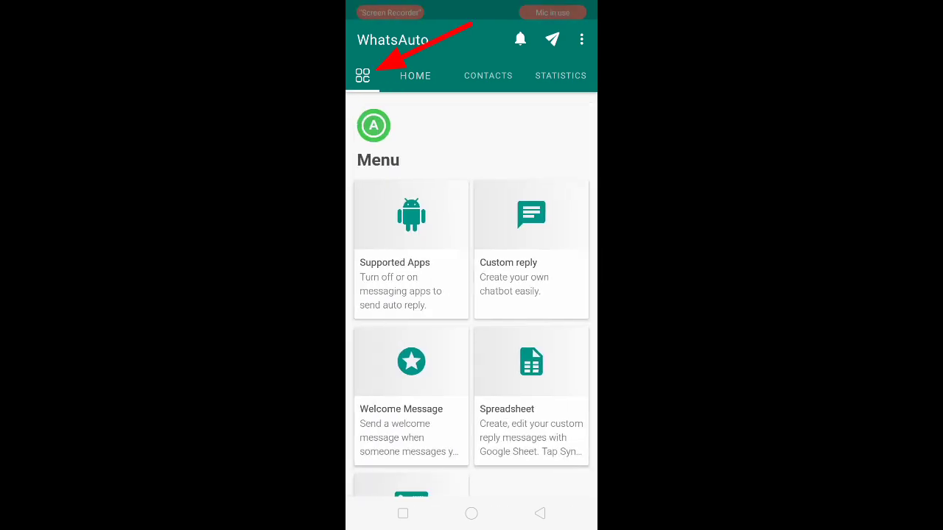
# Turn on the Spreadsheet feature and sync it with the LINK PPDB WA sheet from the Google account
pyautogui.scroll(-2, 472, 294)
pyautogui.click(531, 309)
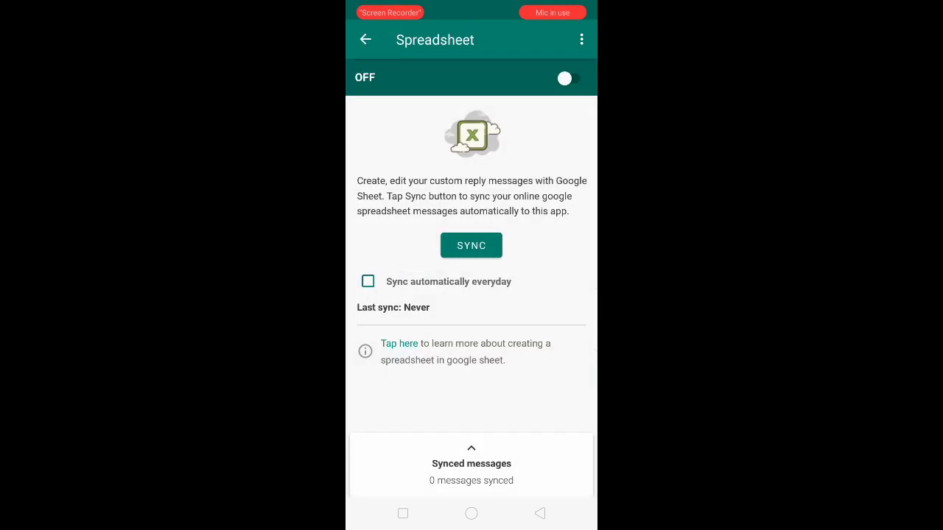
pyautogui.click(571, 78)
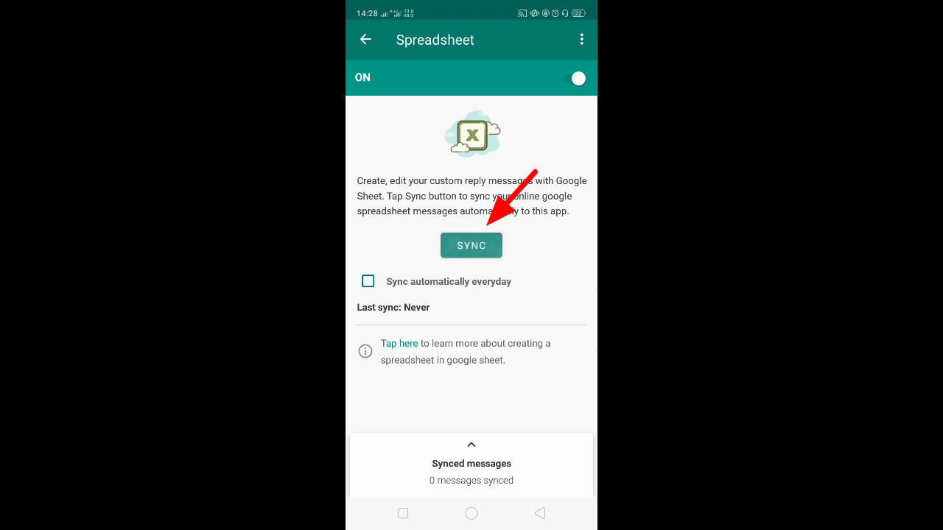
pyautogui.click(472, 245)
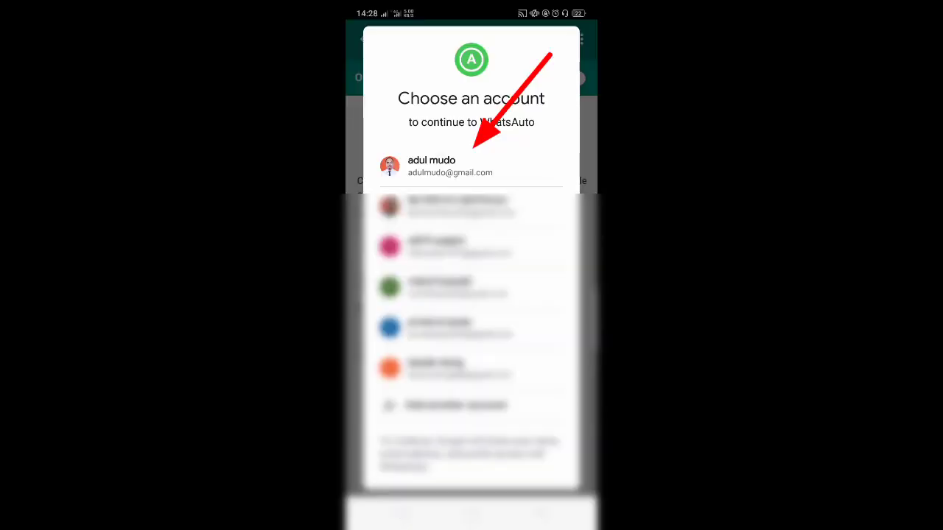
pyautogui.click(471, 167)
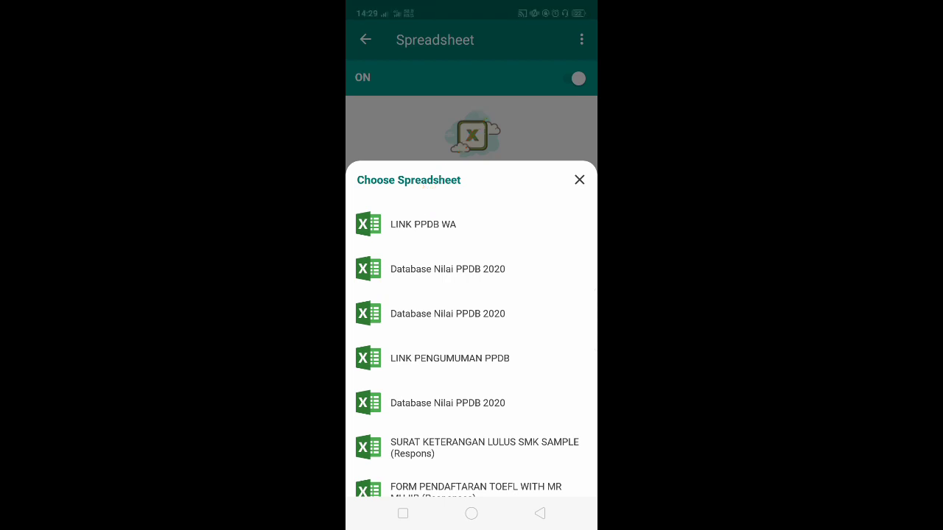
pyautogui.click(423, 224)
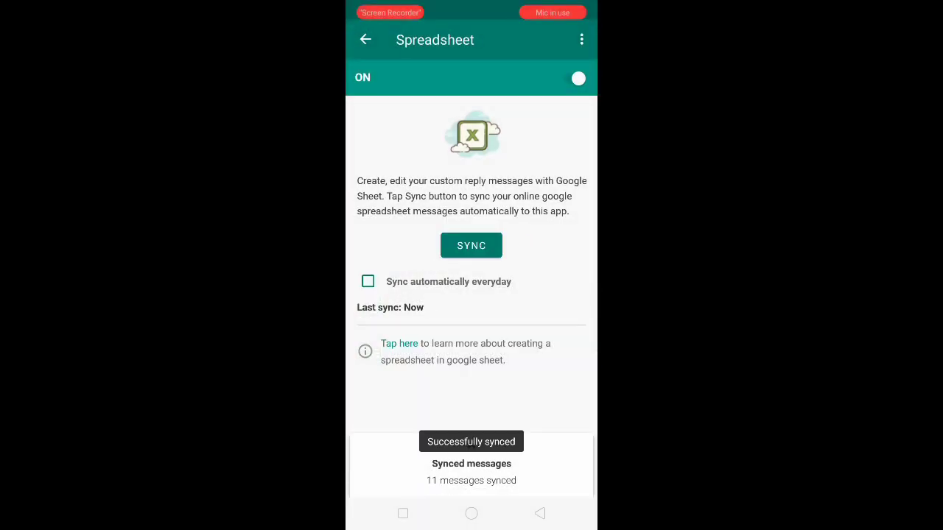
# Expand the Synced messages panel and scroll through the registration-number and Drive-link pairs
pyautogui.moveTo(471, 472); pyautogui.dragTo(472, 320)
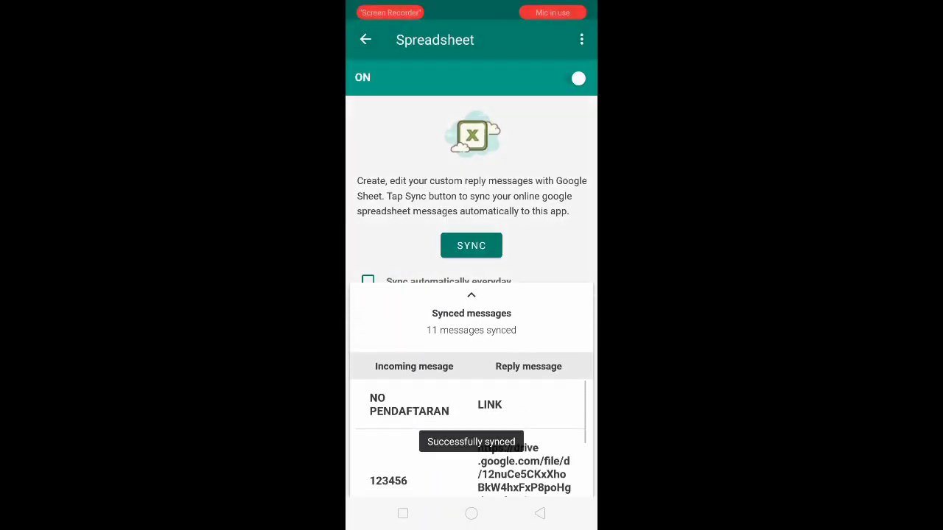
pyautogui.scroll(-3, 471, 368)
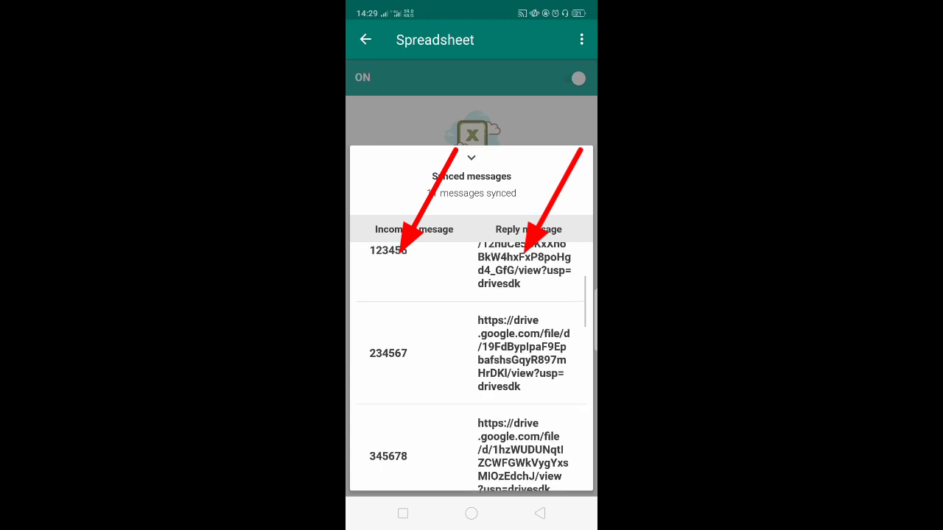
pyautogui.scroll(3, 471, 368)
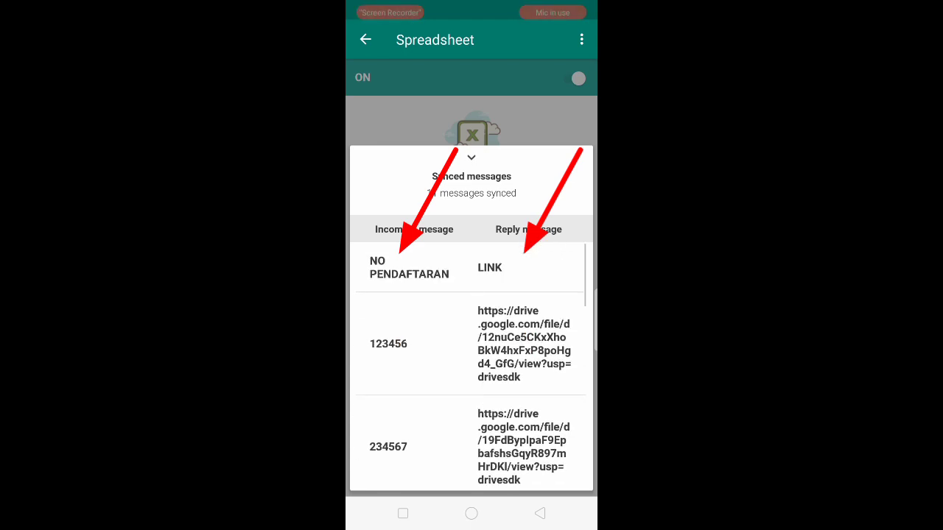
pyautogui.scroll(-3, 471, 368)
pyautogui.scroll(-10, 471, 369)
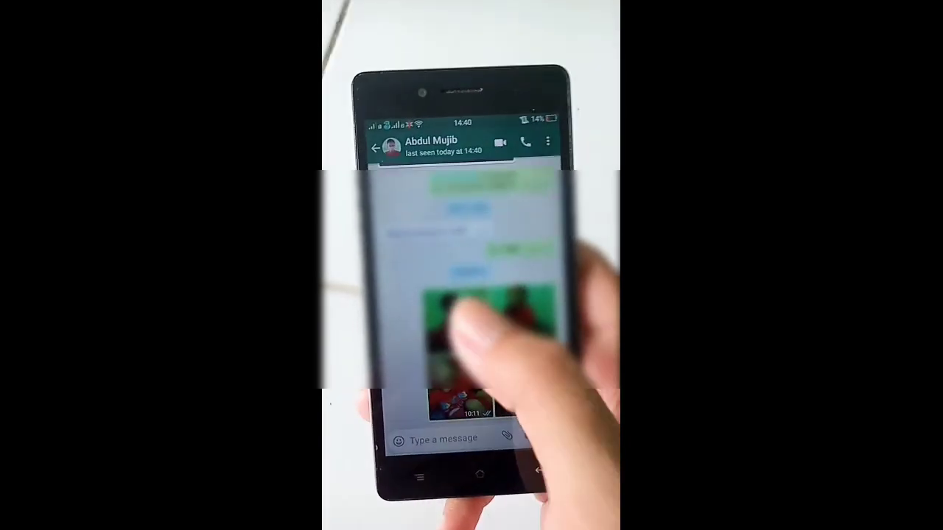
# Send 'Salam' and 123456 in WhatsApp, then open the Drive link from the auto reply
pyautogui.click(409, 441)
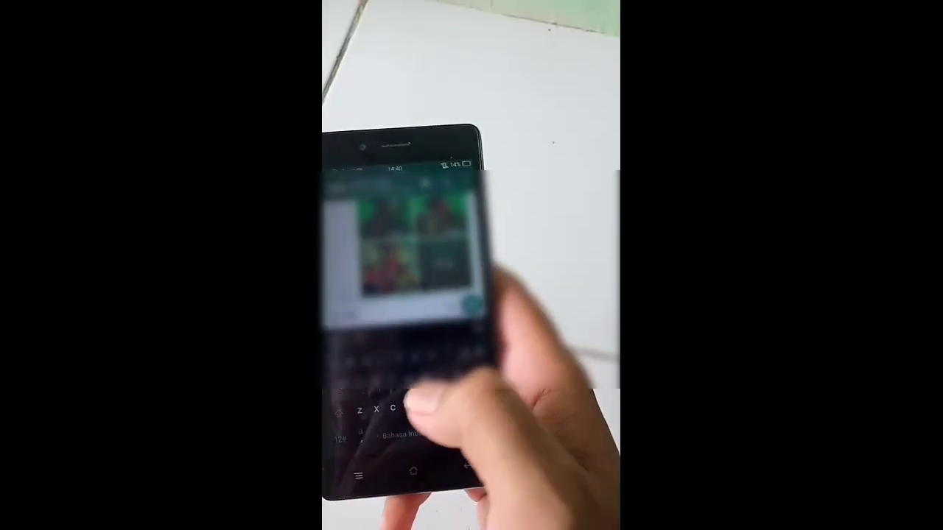
pyautogui.write('Salam')
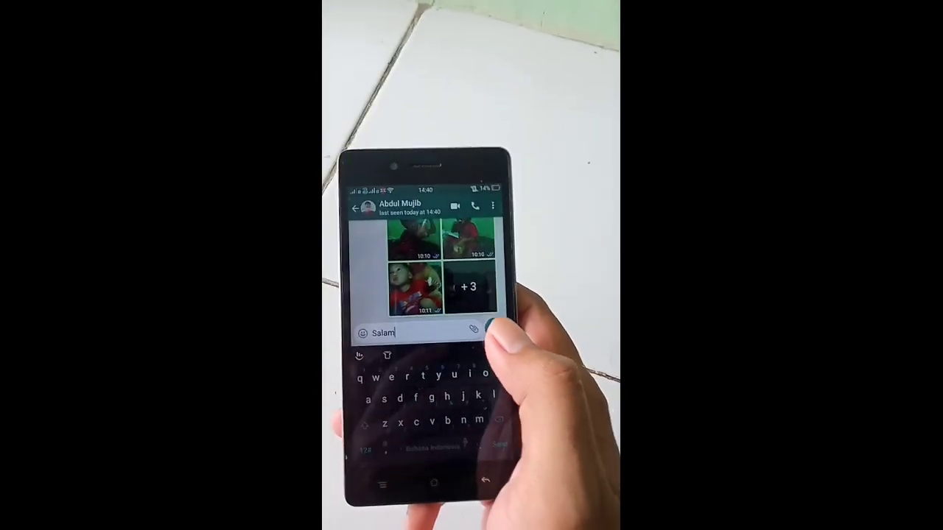
pyautogui.click(479, 335)
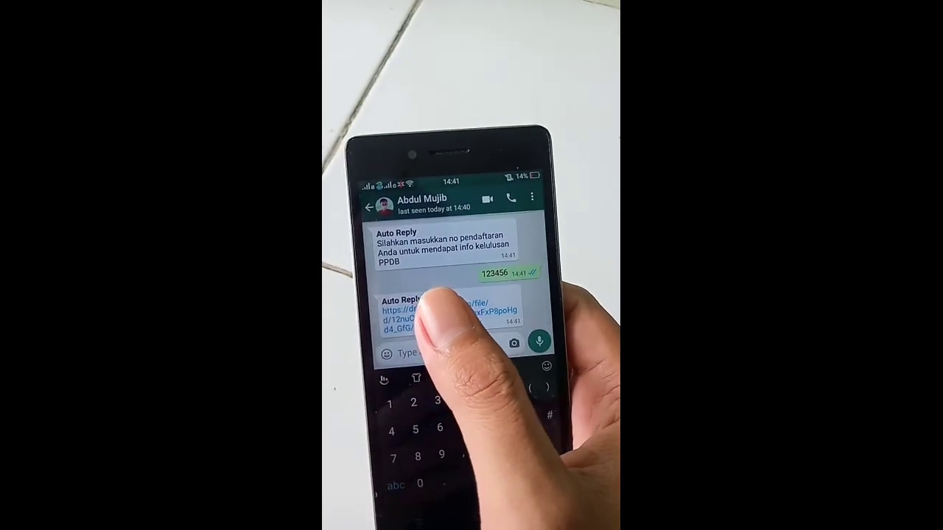
pyautogui.click(442, 308)
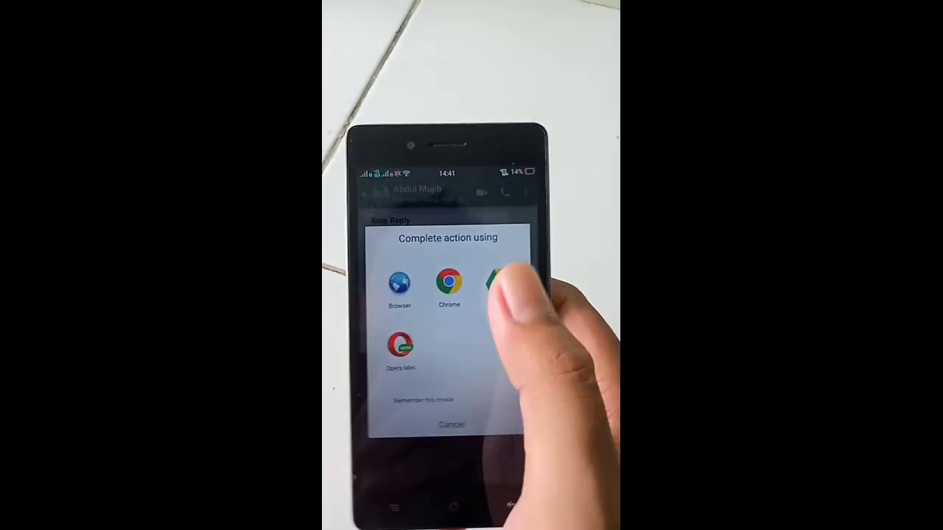